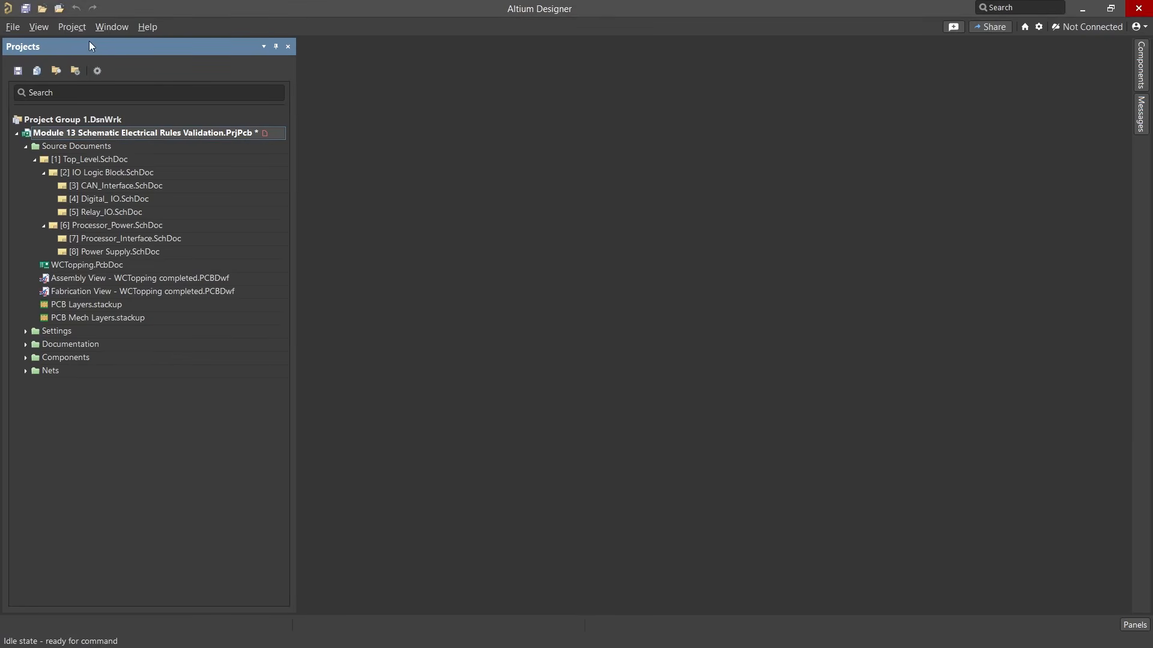
# Validate the Module 13 Schematic Electrical Rules Validation project and keep the resulting messages docked open at a slightly narrower width
pyautogui.click(73, 27)
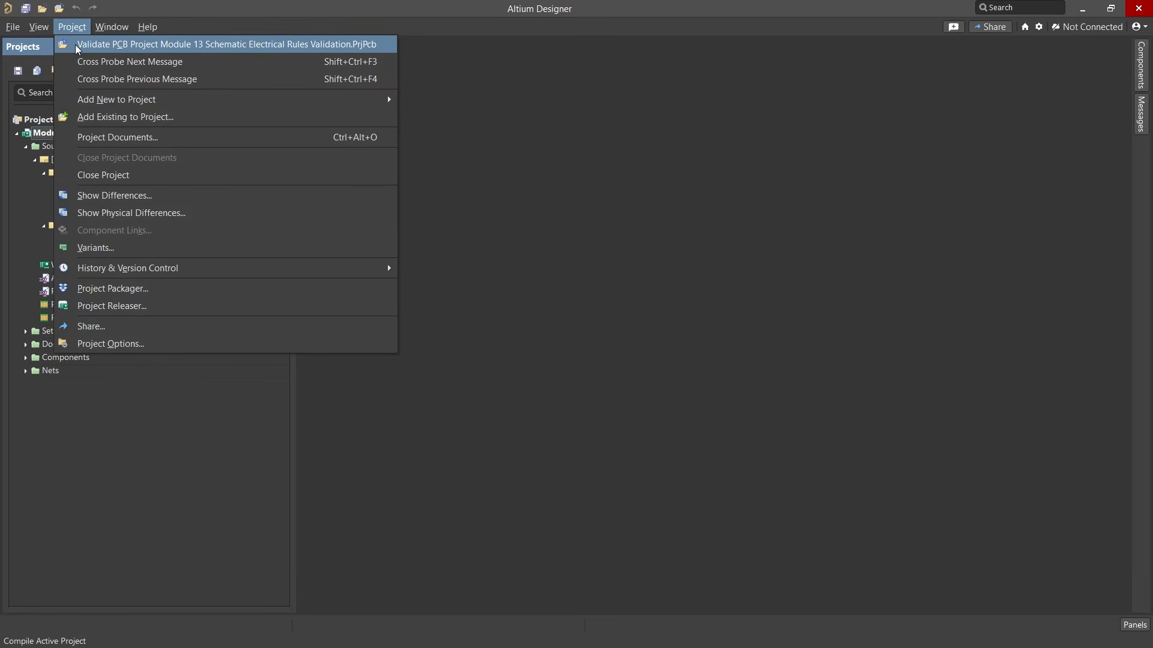
pyautogui.click(74, 45)
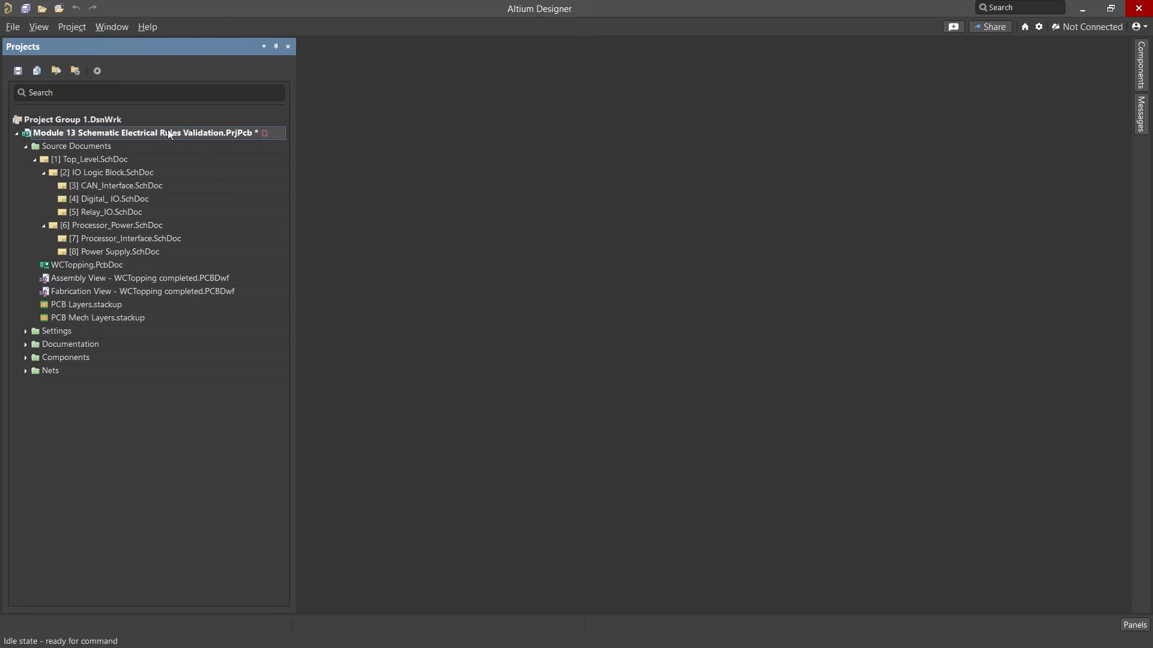
pyautogui.rightClick(193, 135)
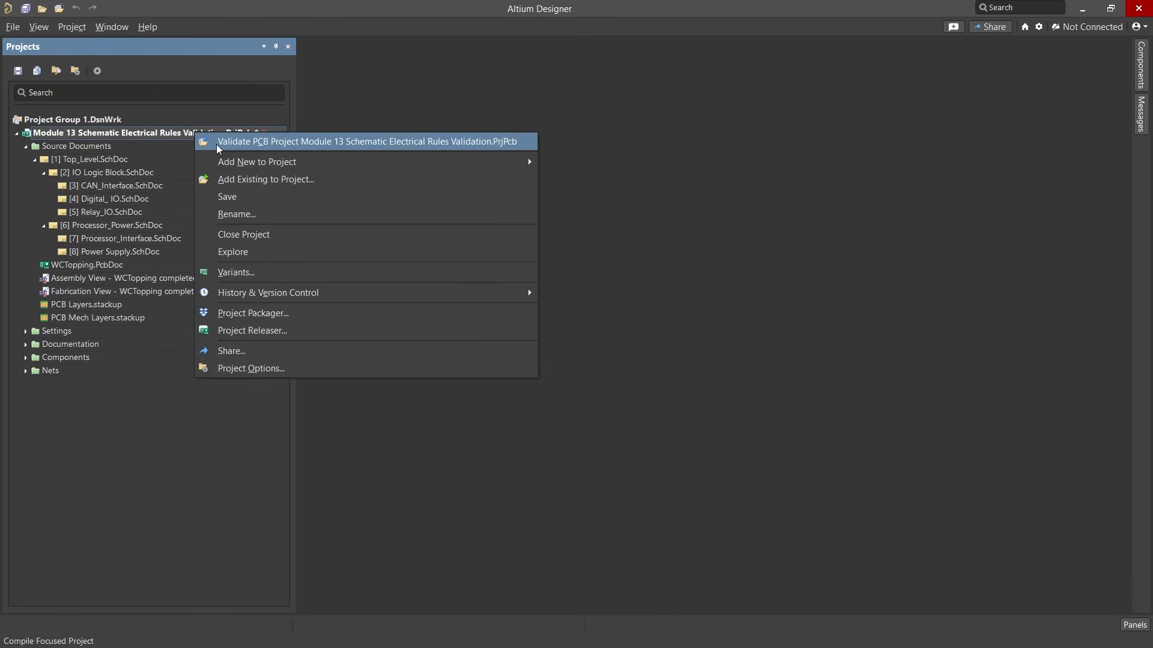
pyautogui.click(219, 144)
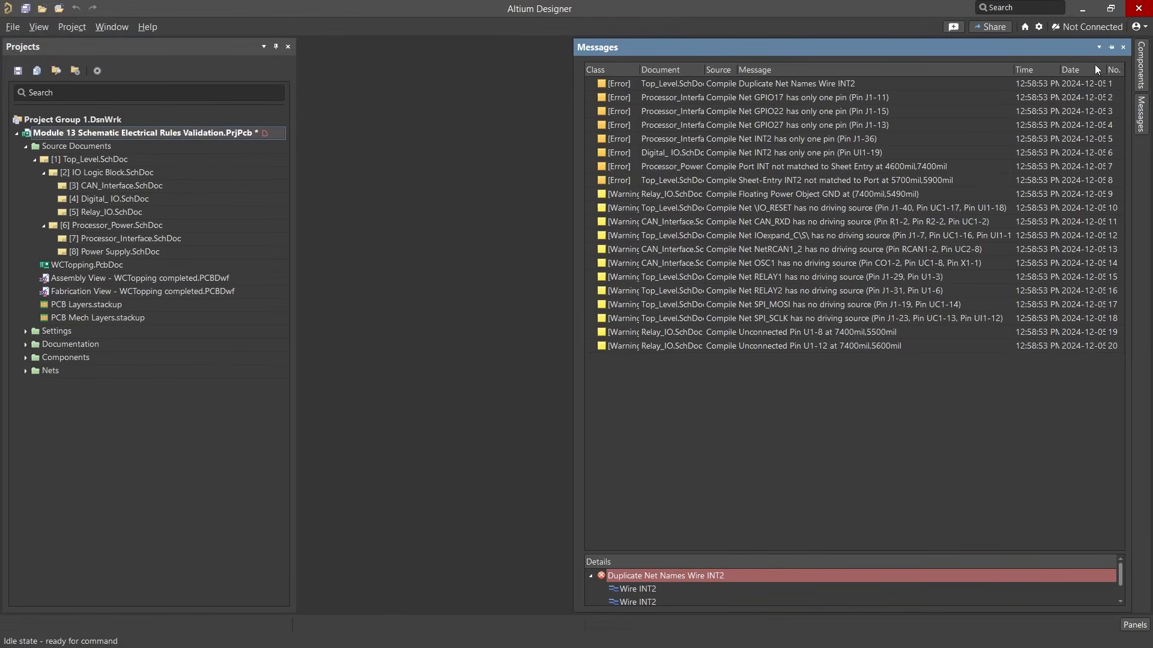
pyautogui.click(1112, 47)
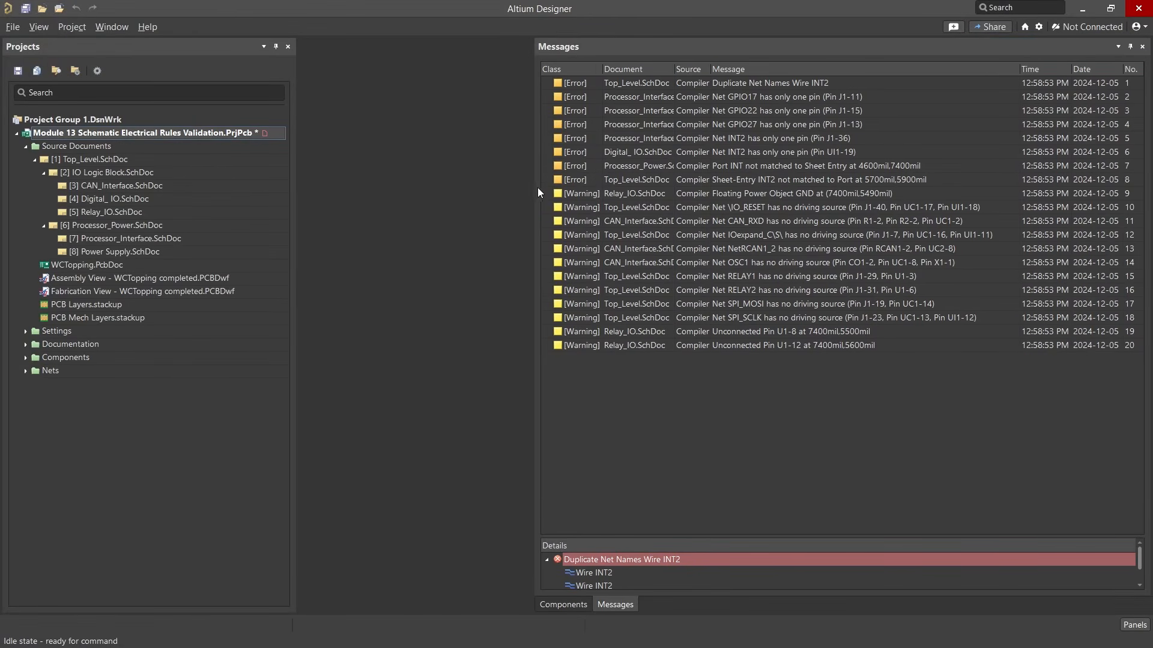
pyautogui.moveTo(536, 192); pyautogui.dragTo(542, 192)
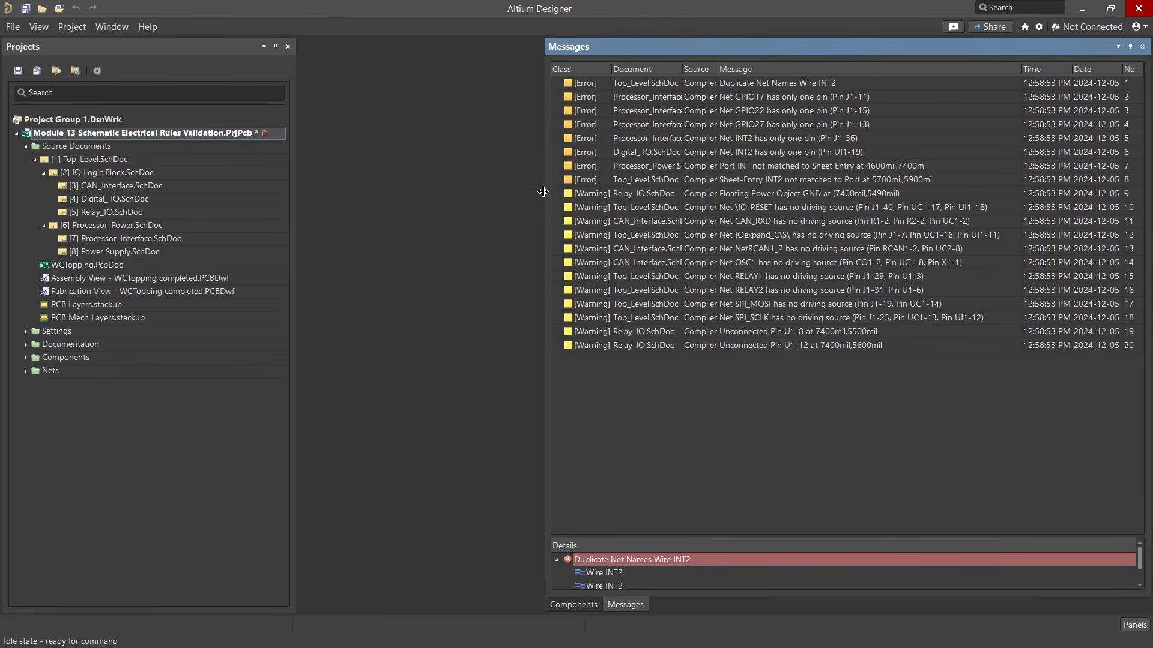
# Cross-probe the duplicate INT2 net name error and both single-pin INT2 errors to their schematic locations, hiding the project tree
pyautogui.doubleClick(761, 84)
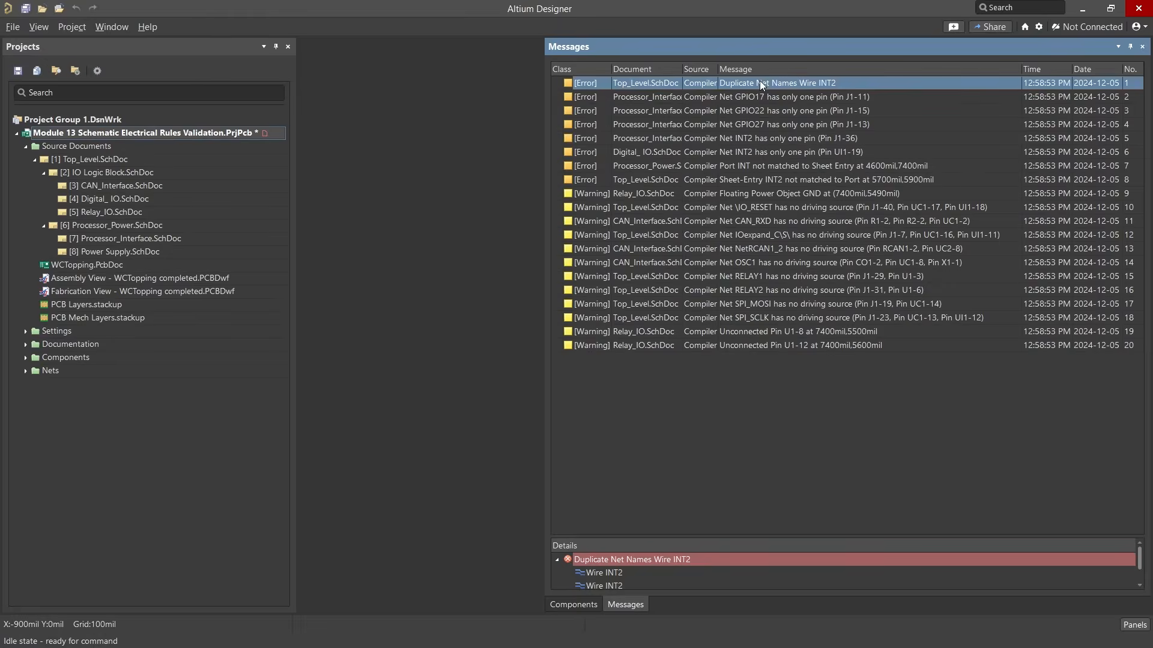
pyautogui.click(275, 46)
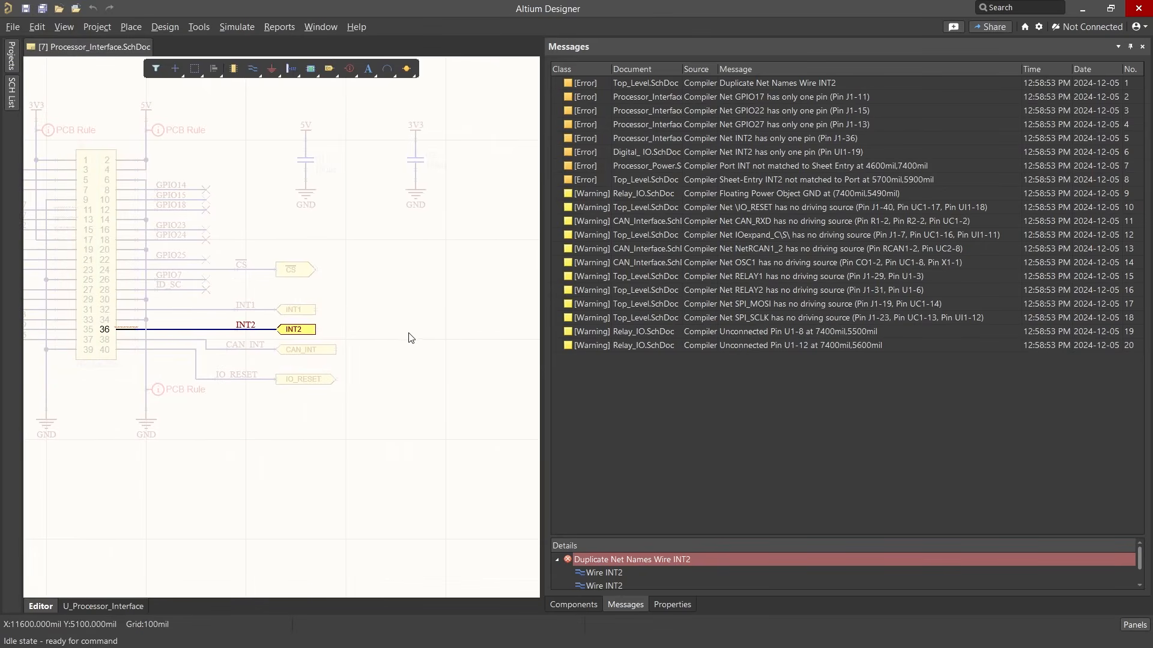
pyautogui.doubleClick(740, 137)
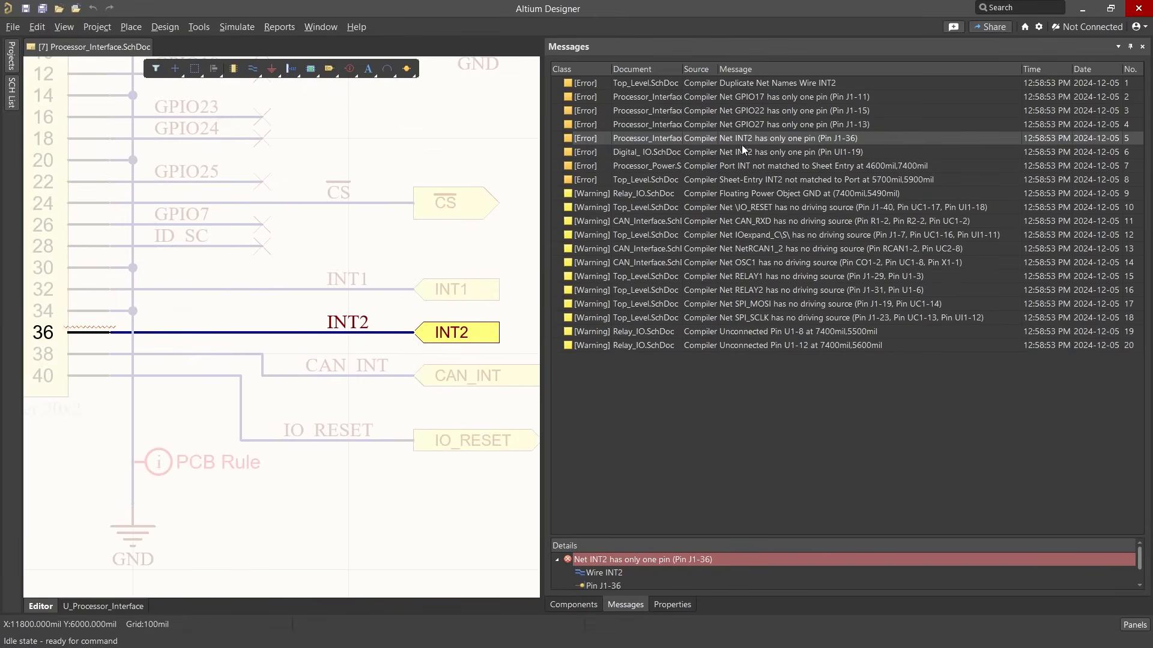
pyautogui.doubleClick(743, 152)
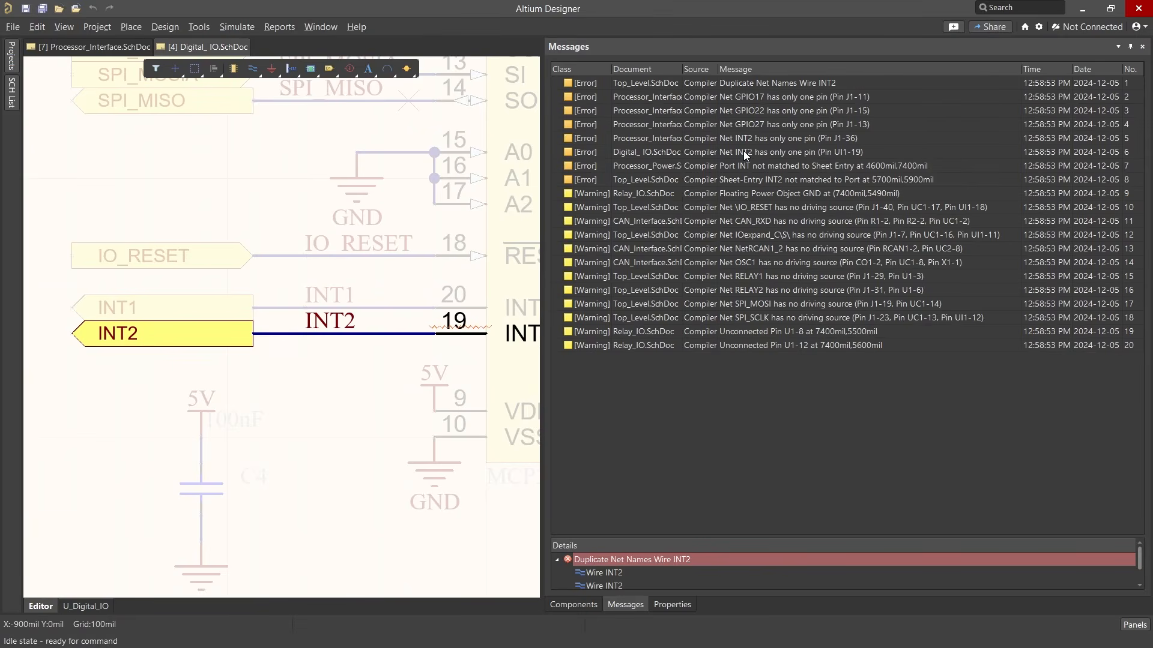
# Sort the messages by class and place a specific No ERC marker for the single-pin violation on the GPIO17 wire's open end
pyautogui.click(595, 65)
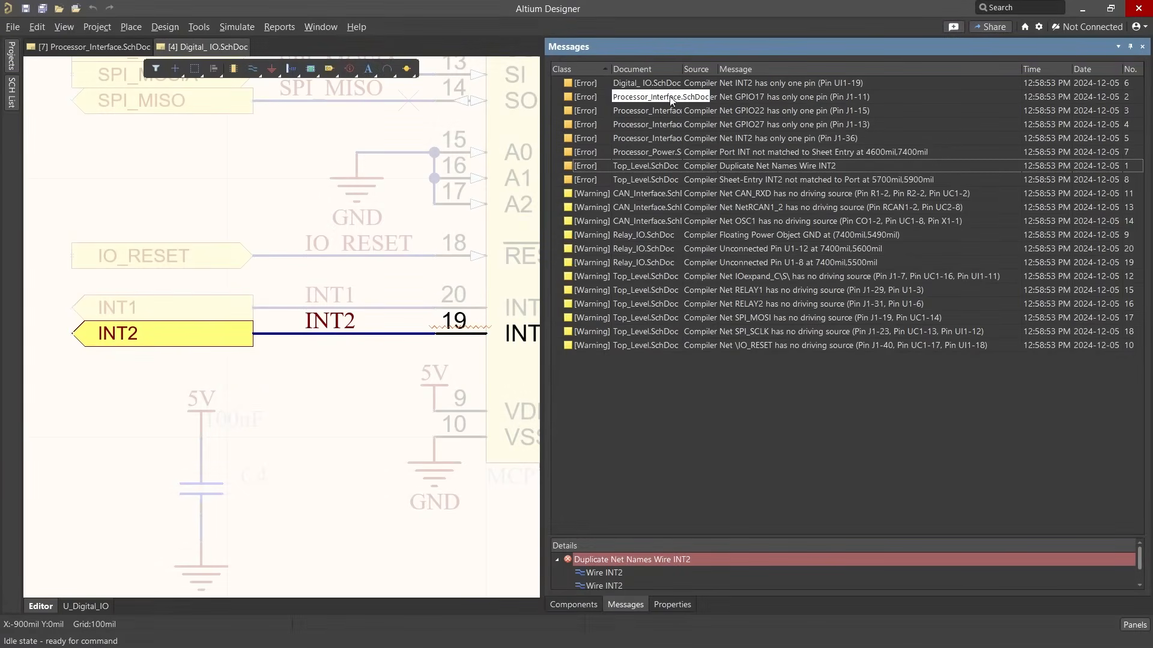
pyautogui.click(682, 97)
pyautogui.doubleClick(878, 99)
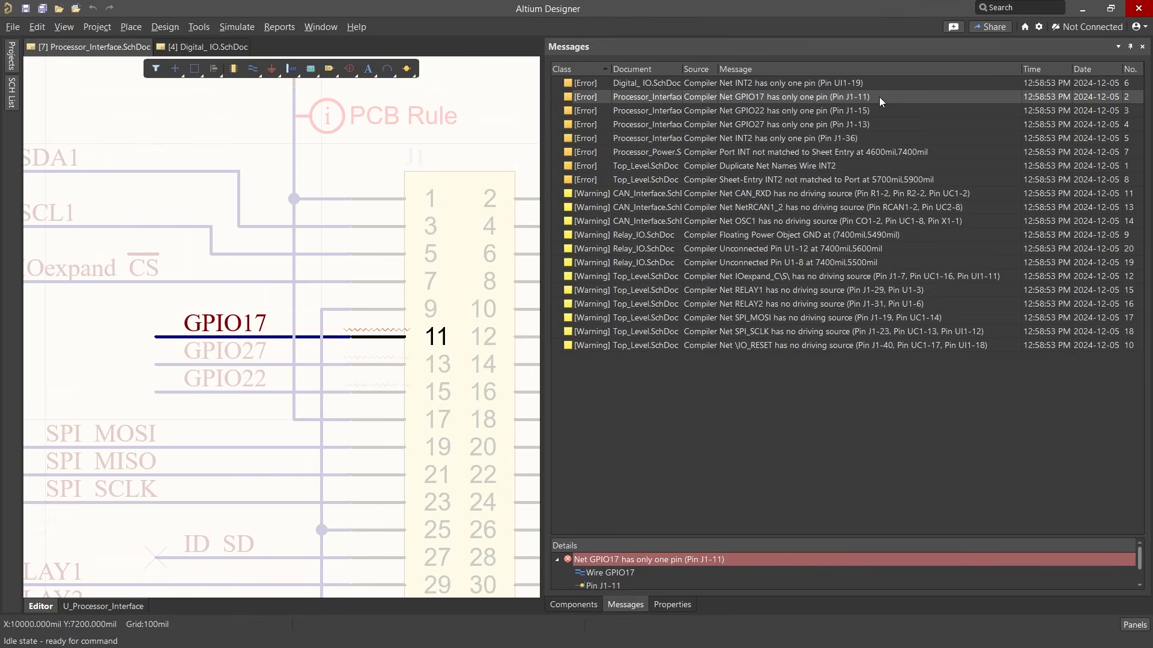
pyautogui.rightClick(877, 96)
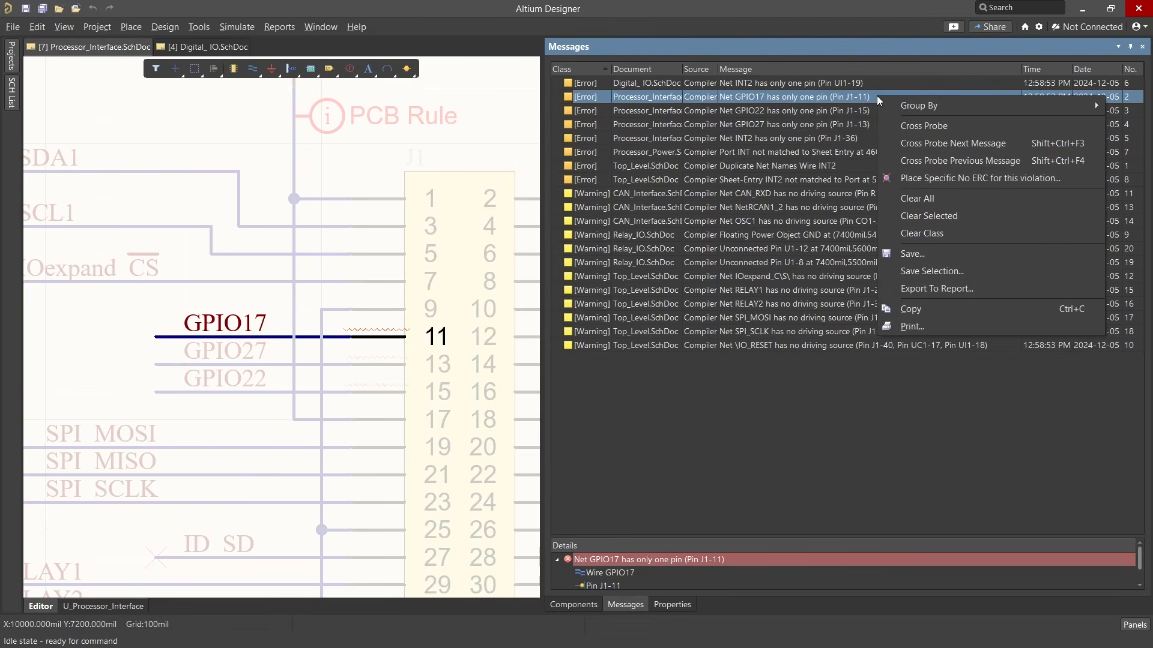
pyautogui.click(896, 178)
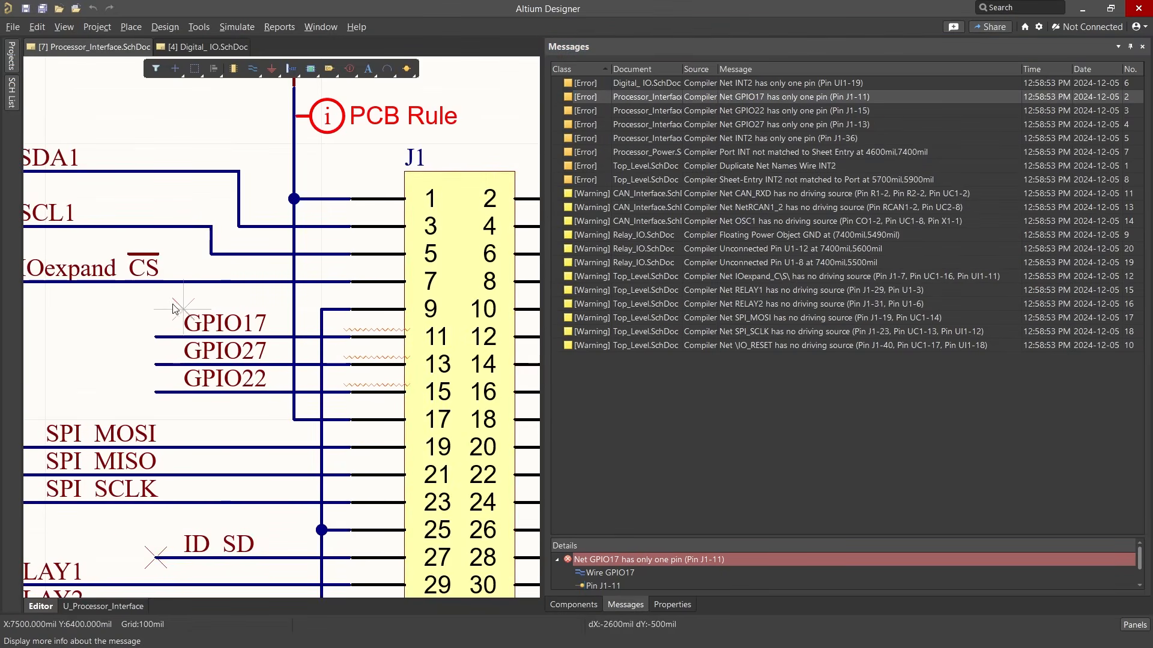
pyautogui.keyDown('ctrl'); pyautogui.scroll(2, 125, 340); pyautogui.keyUp('ctrl')
pyautogui.hscroll(-3, 129, 336)
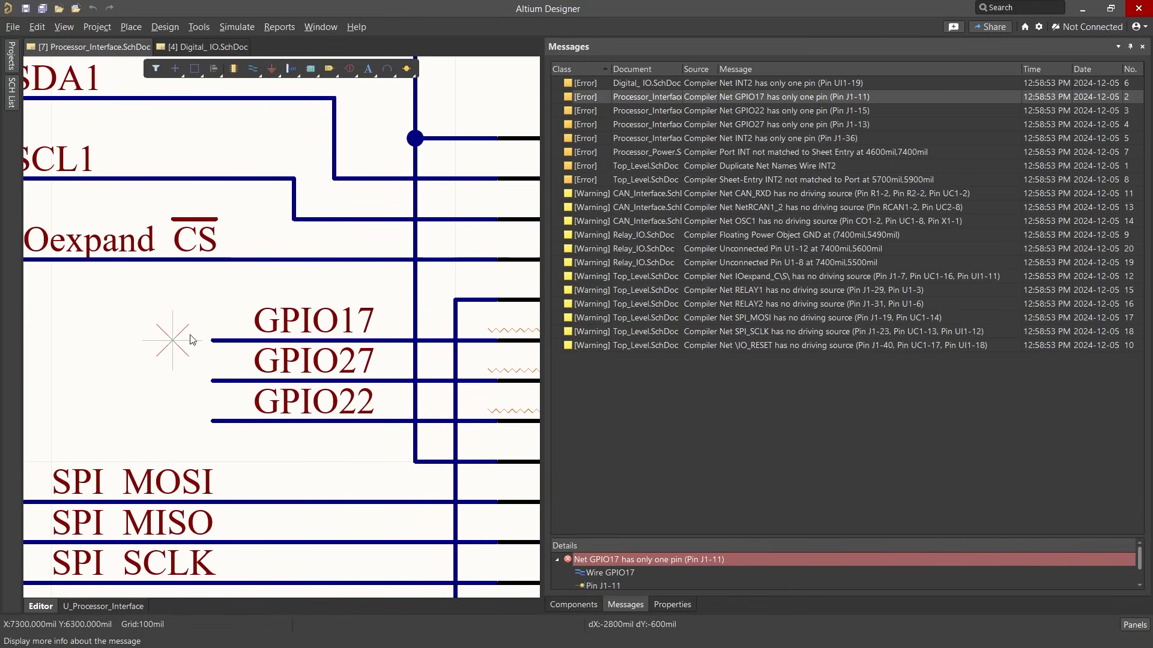
pyautogui.click(213, 341)
pyautogui.rightClick(174, 298)
pyautogui.click(172, 294)
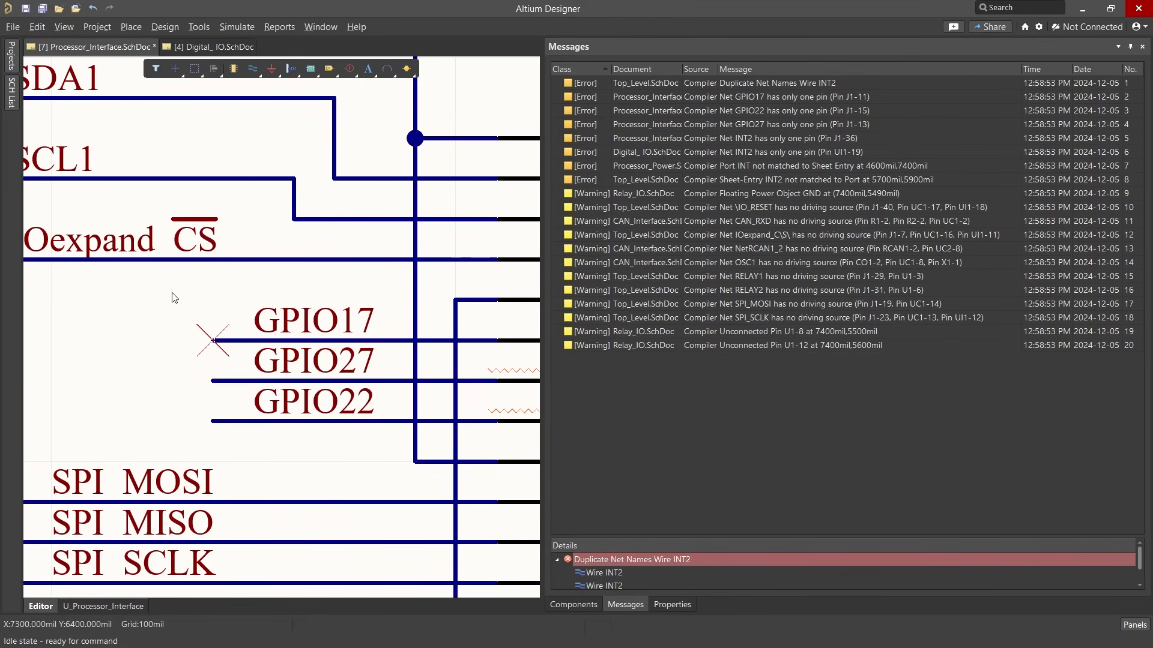
# Place a specific No ERC marker for the single-pin violation on the open end of the GPIO22 wire
pyautogui.click(762, 109)
pyautogui.rightClick(736, 106)
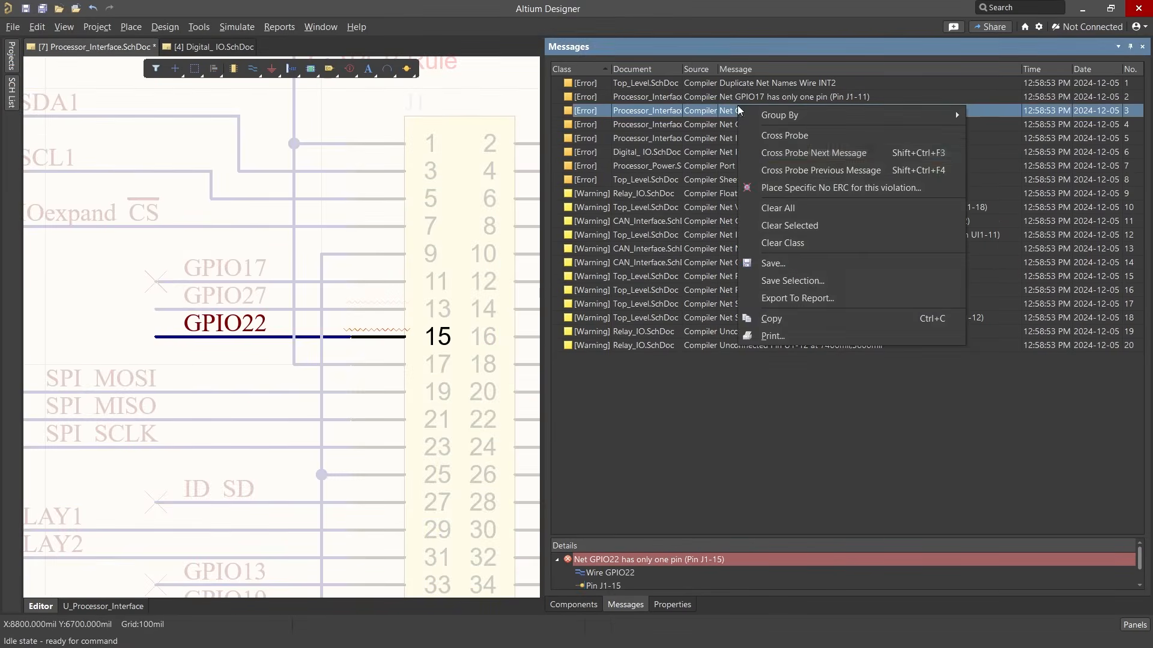
pyautogui.click(754, 186)
pyautogui.click(157, 337)
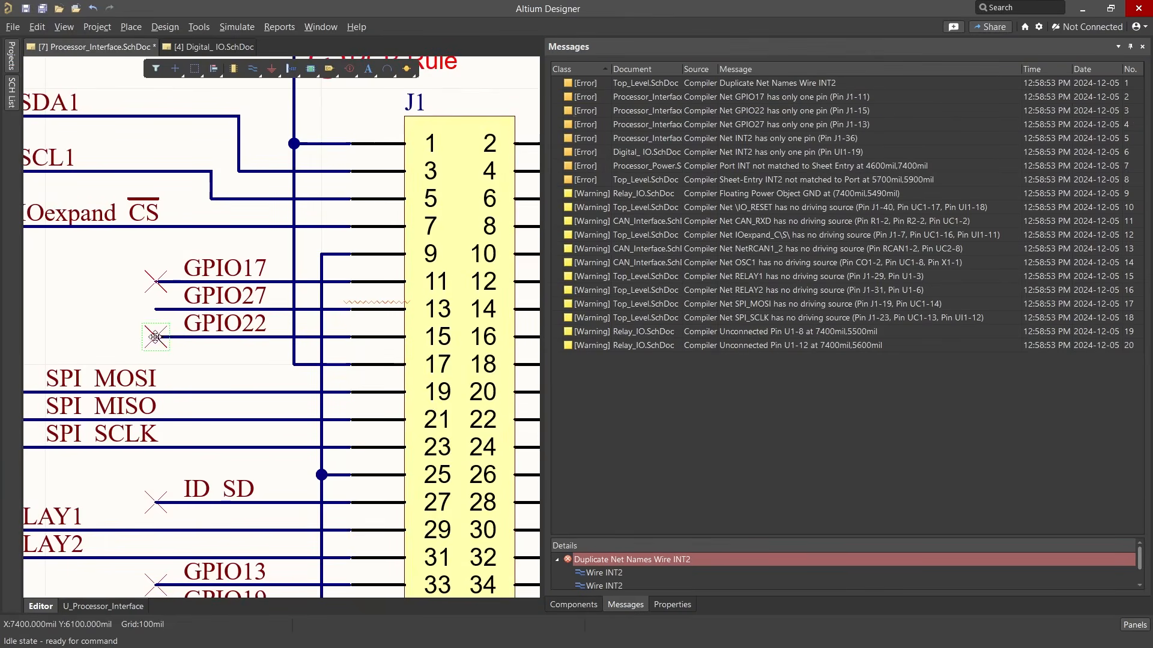
# Place a specific No ERC marker for the single-pin violation on the open end of the GPIO27 wire
pyautogui.click(746, 124)
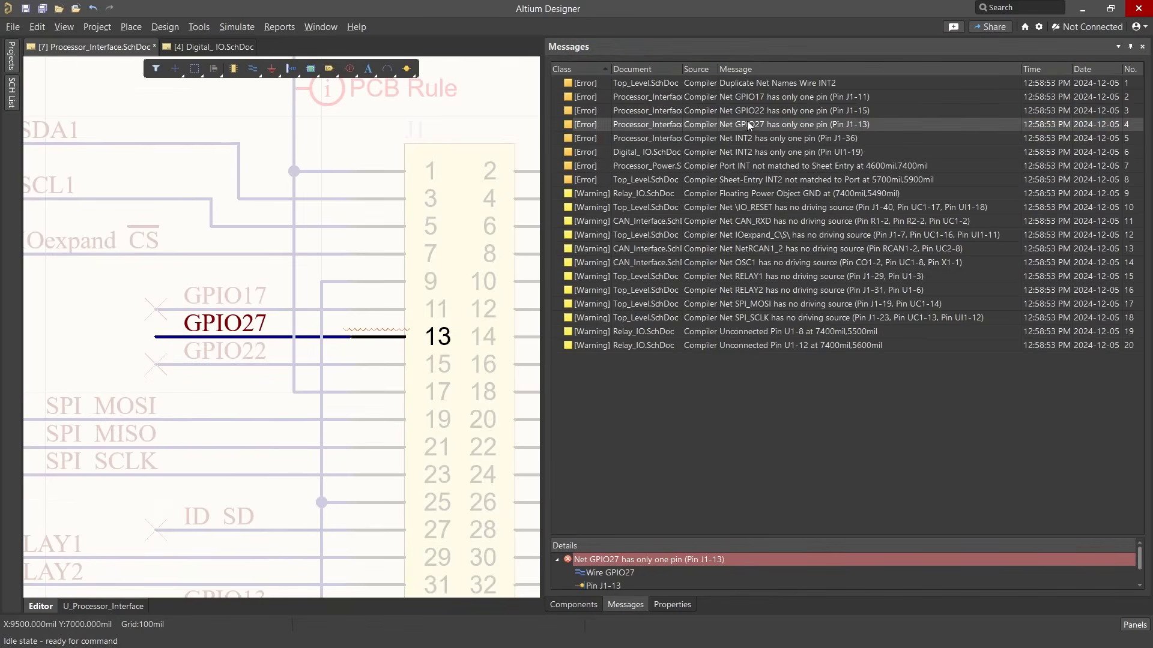
pyautogui.rightClick(747, 120)
pyautogui.click(764, 204)
pyautogui.click(156, 337)
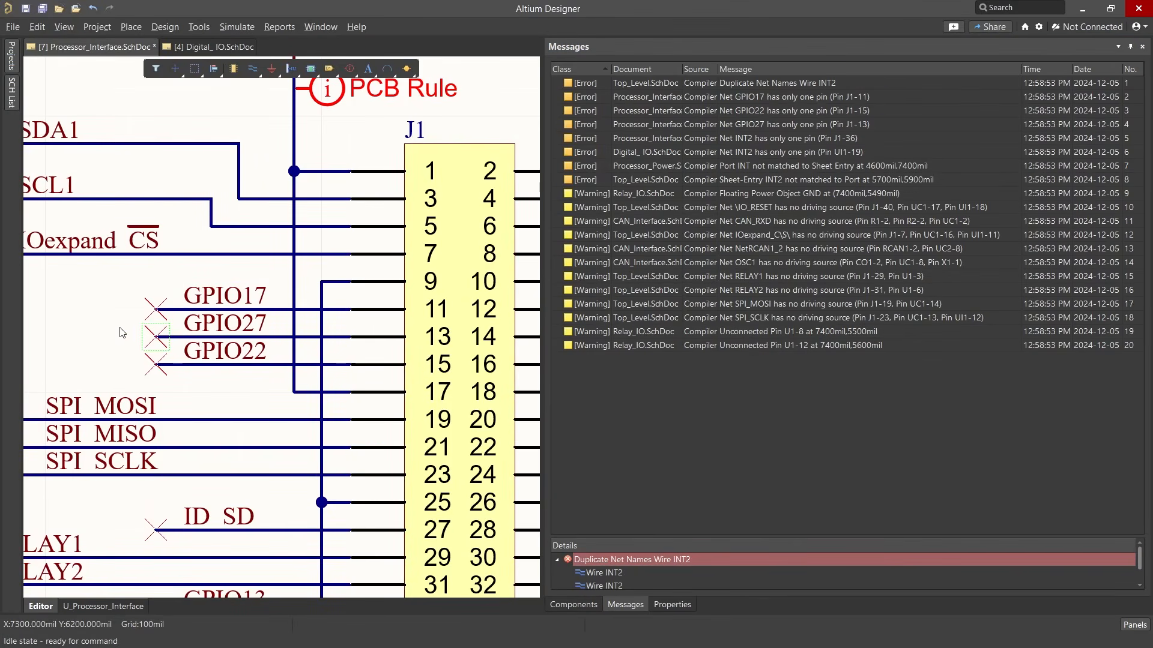
# Inspect the suppressed violations of the GPIO27 No ERC marker and validate the project again
pyautogui.doubleClick(149, 333)
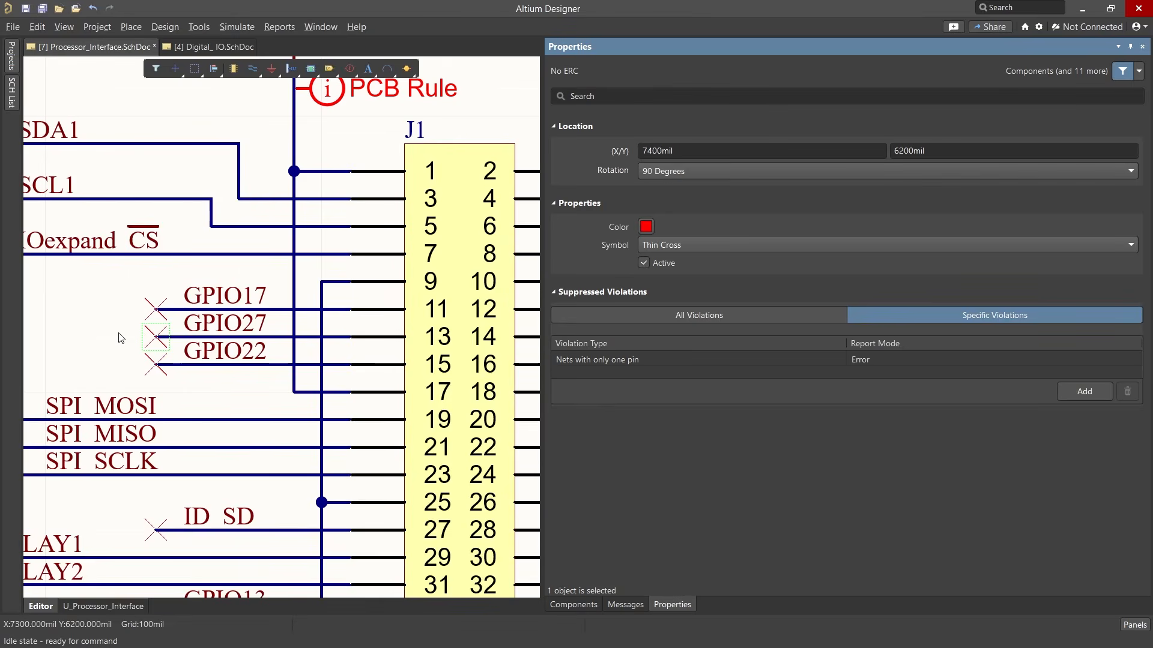
pyautogui.click(628, 607)
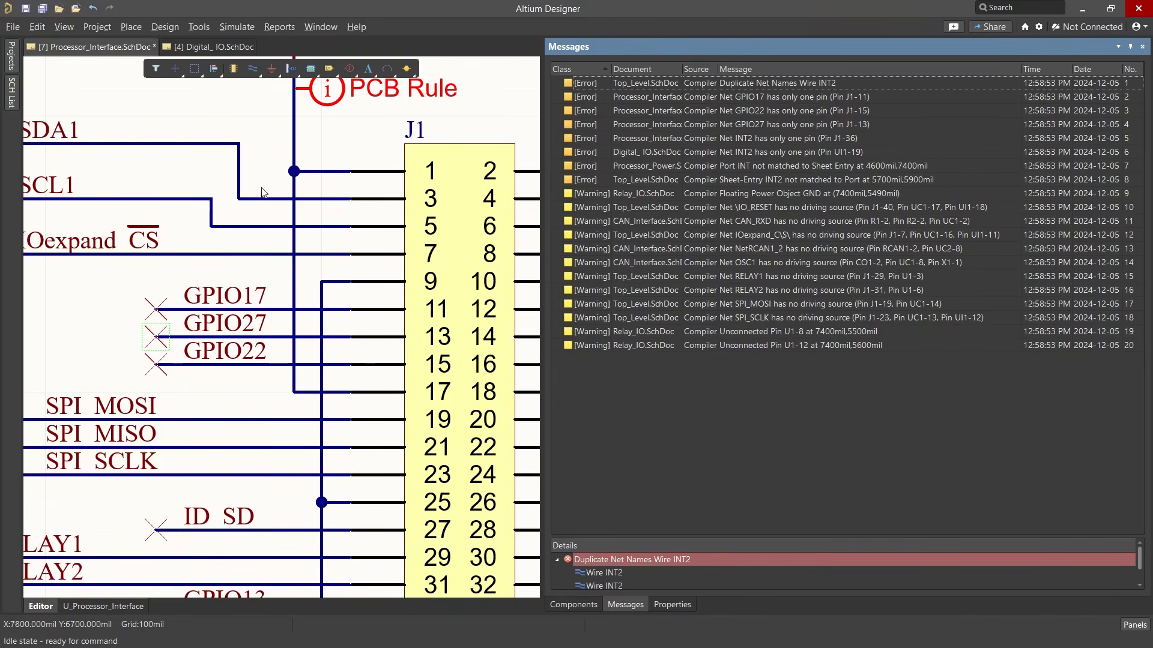
pyautogui.click(98, 28)
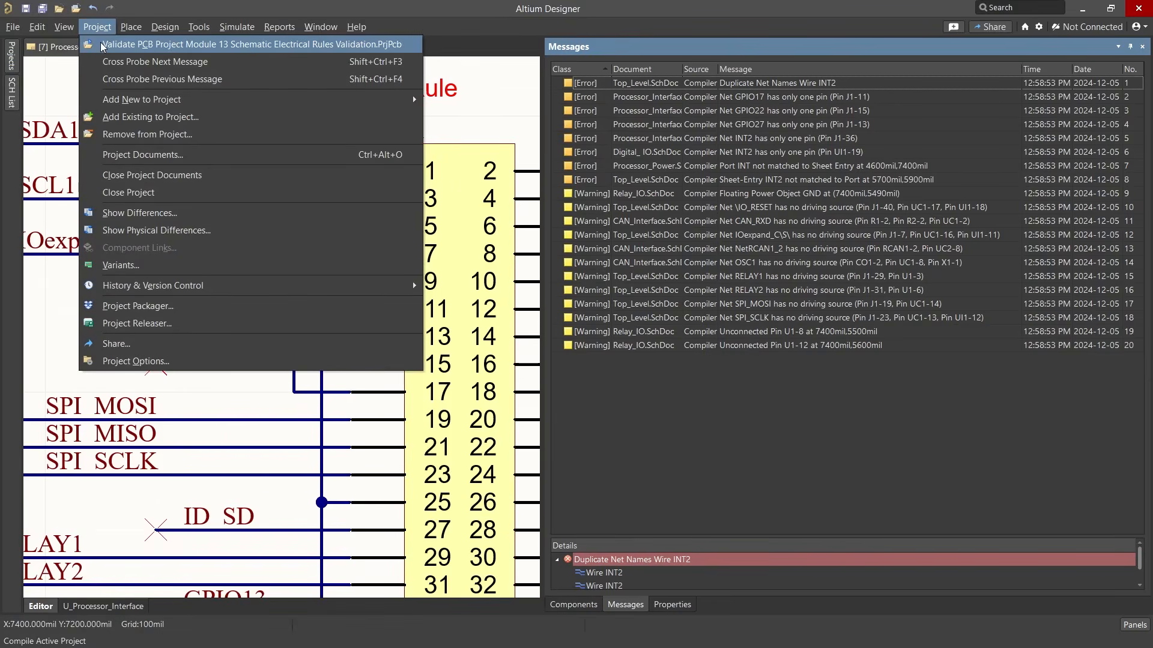
pyautogui.click(101, 46)
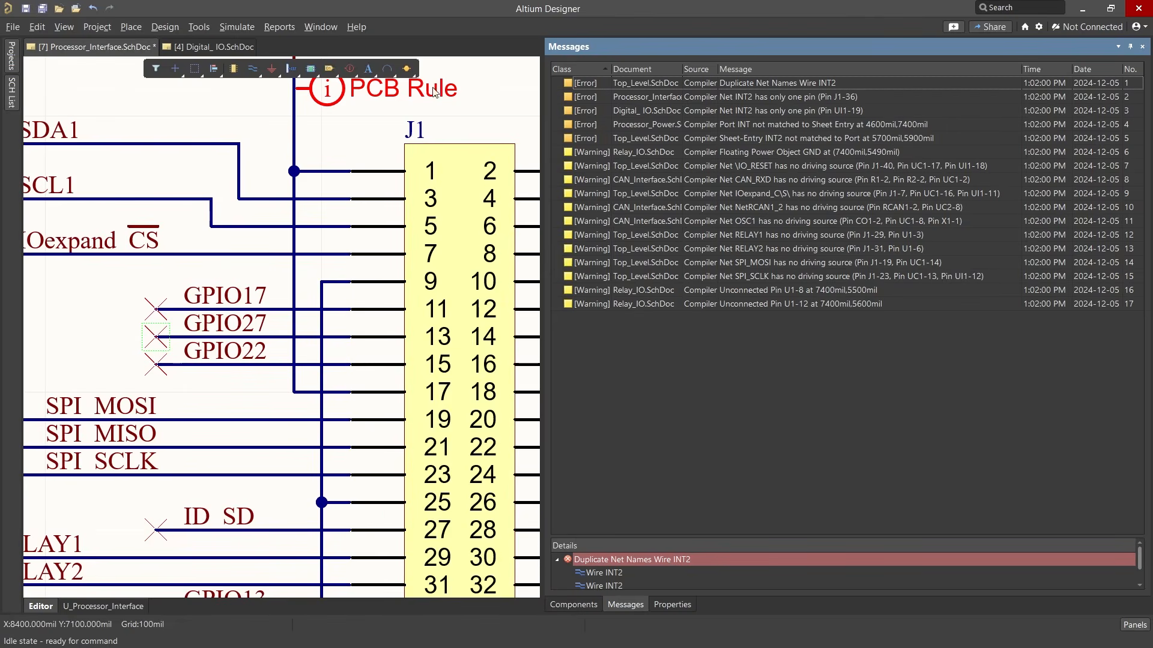
# Locate the unmatched INT port on the Processor_Power sheet from its error, rename it INT2, and return to the messages
pyautogui.doubleClick(760, 126)
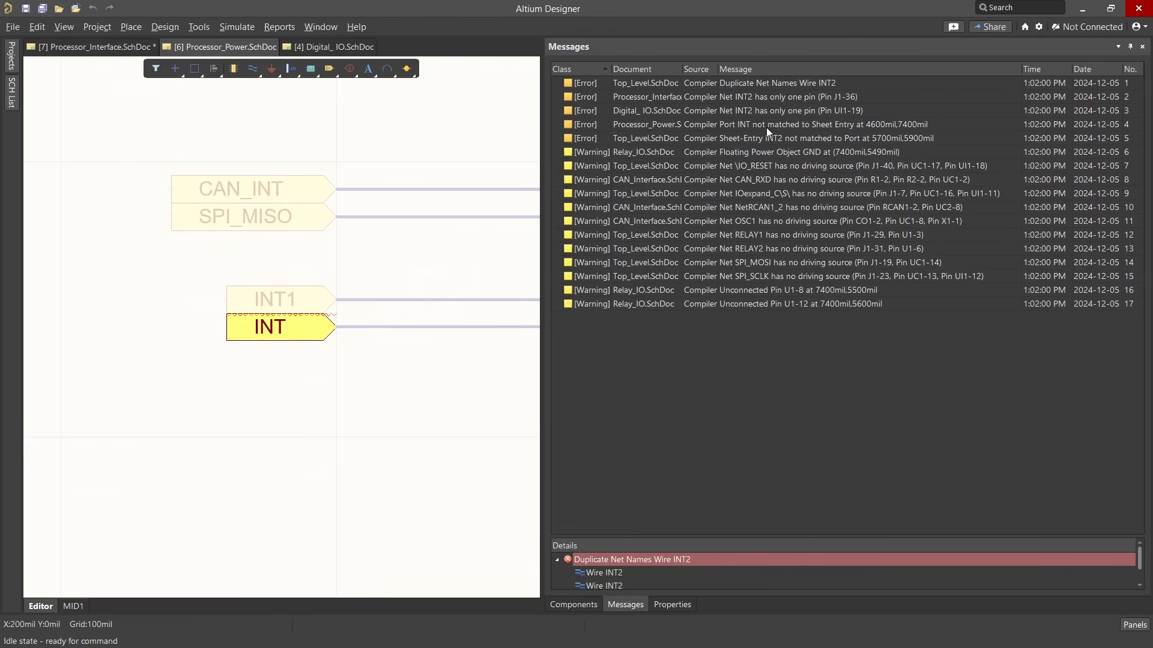
pyautogui.keyDown('ctrl'); pyautogui.scroll(-2, 258, 387); pyautogui.keyUp('ctrl')
pyautogui.moveTo(396, 383); pyautogui.dragTo(297, 389, button='right')
pyautogui.keyDown('ctrl'); pyautogui.scroll(2, 336, 386); pyautogui.keyUp('ctrl')
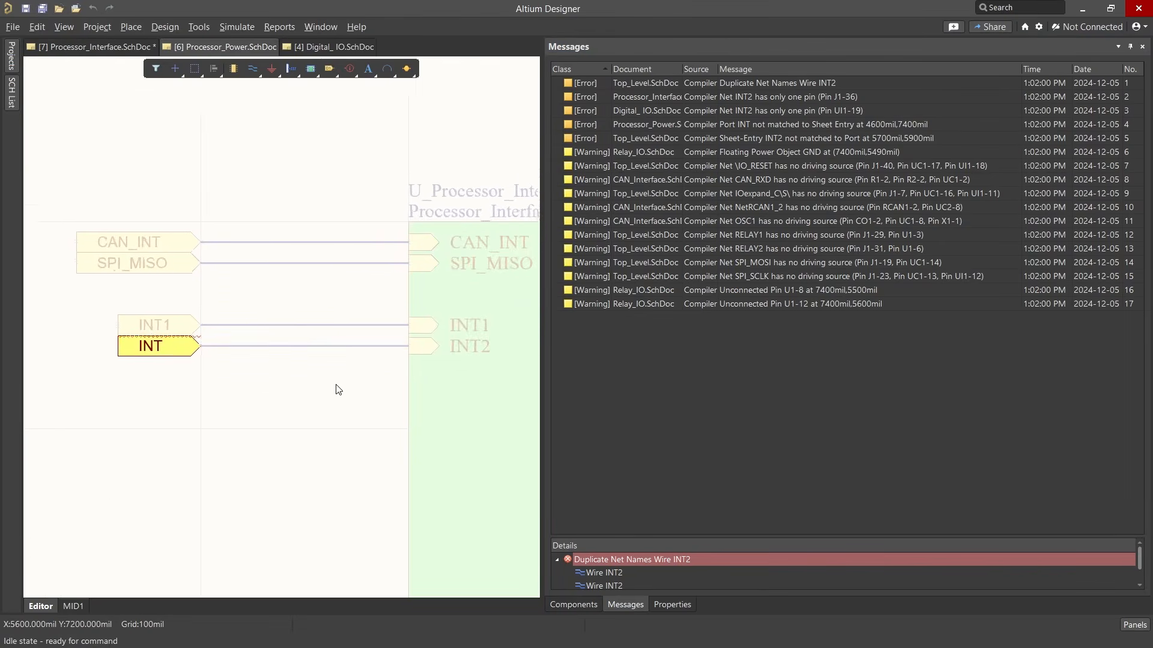
pyautogui.doubleClick(156, 345)
pyautogui.click(664, 228)
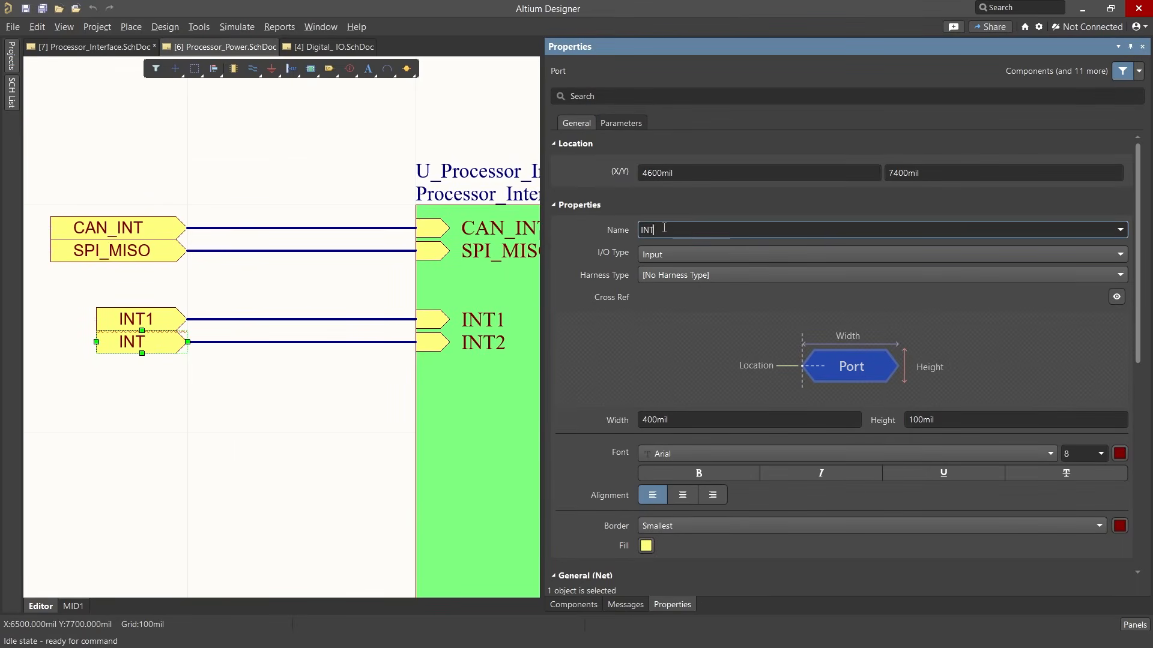
pyautogui.write('2')
pyautogui.click(324, 400)
pyautogui.click(625, 605)
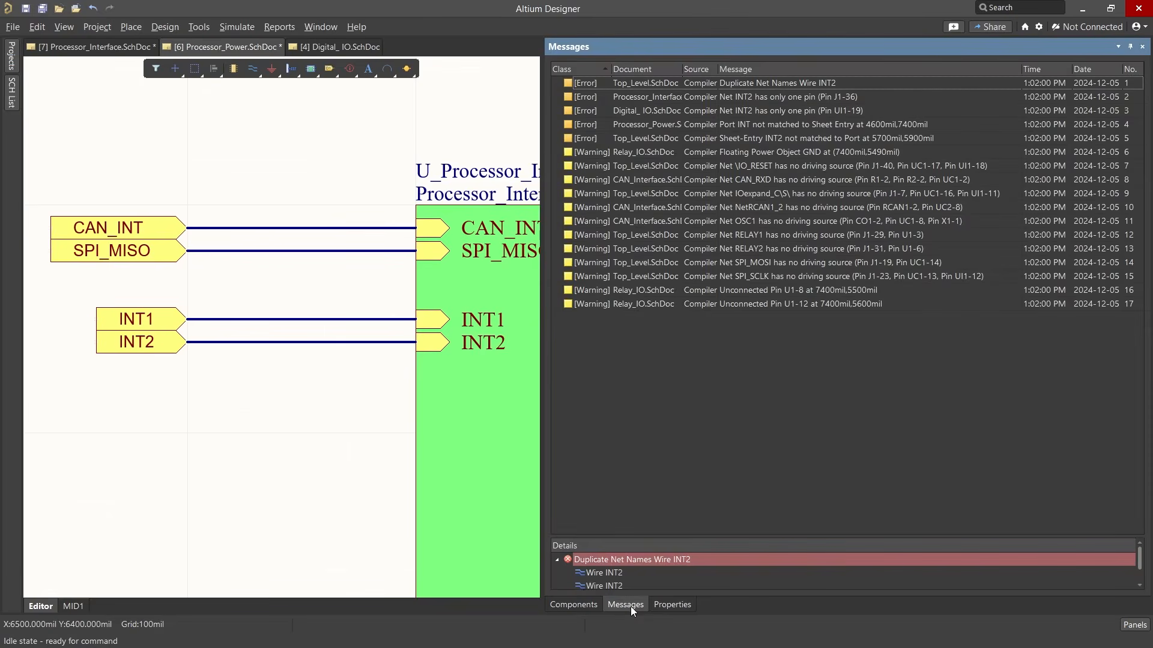
# Revalidate the project and cross-probe the NetRCAN1_2 no-driving-source warning on the CAN_Interface sheet
pyautogui.click(96, 26)
pyautogui.click(101, 48)
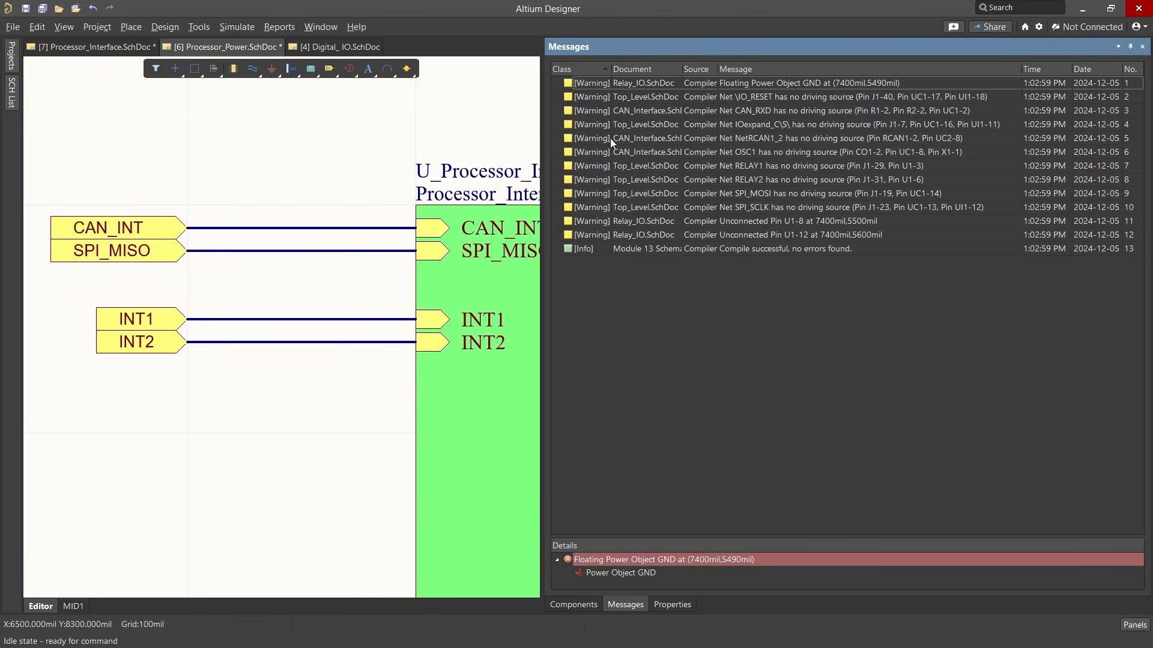
pyautogui.doubleClick(798, 139)
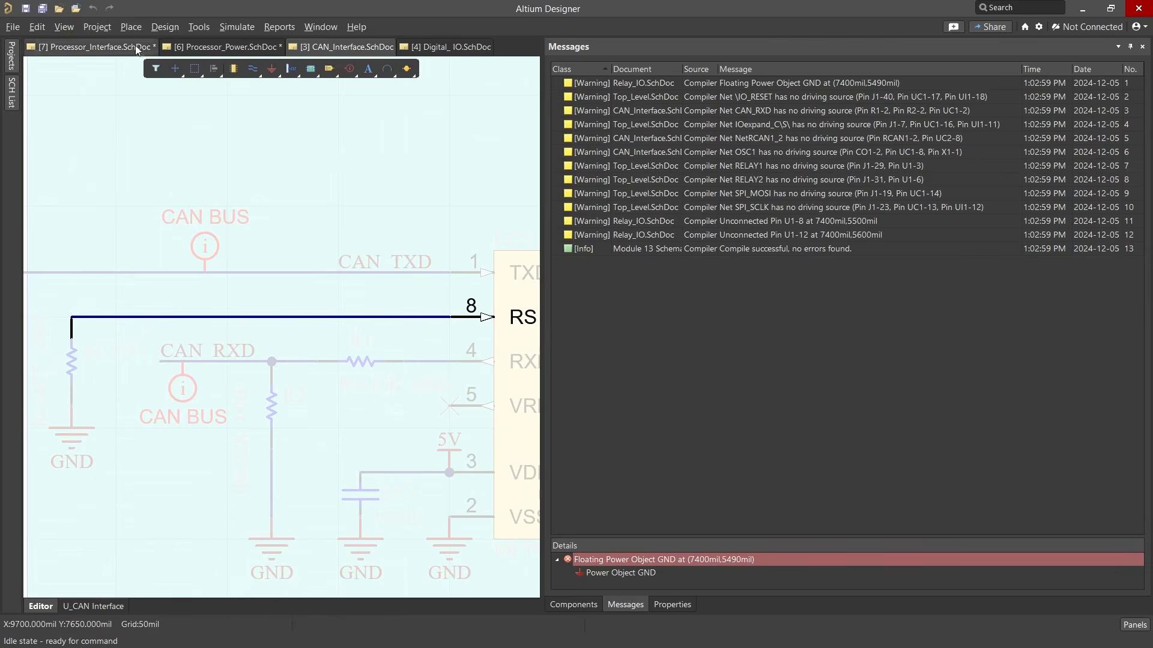
# Set the report mode for nets with no driving source to No Report in the project options and validate the project again
pyautogui.click(96, 26)
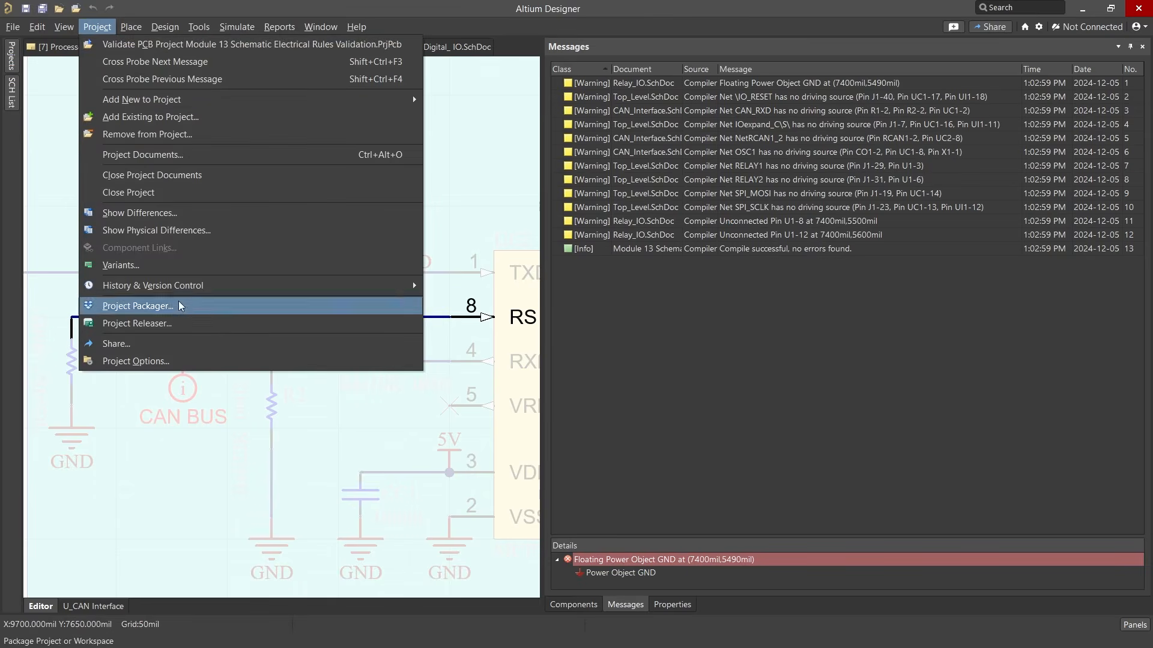
pyautogui.click(201, 361)
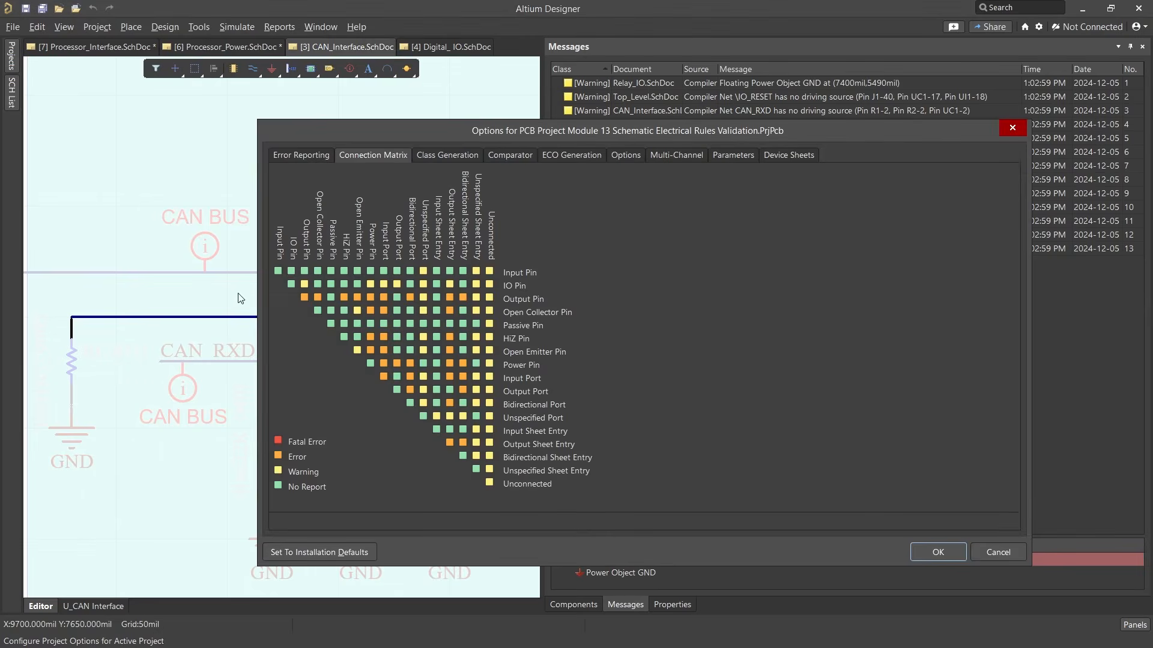
pyautogui.click(305, 154)
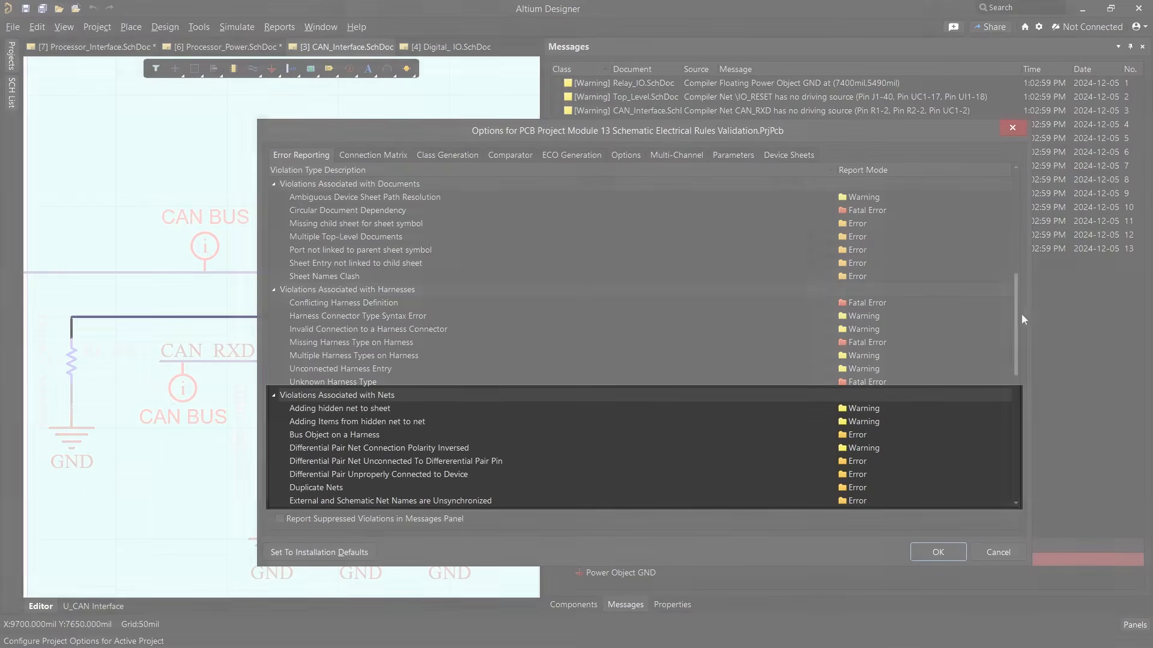
pyautogui.moveTo(1014, 316); pyautogui.dragTo(1009, 399)
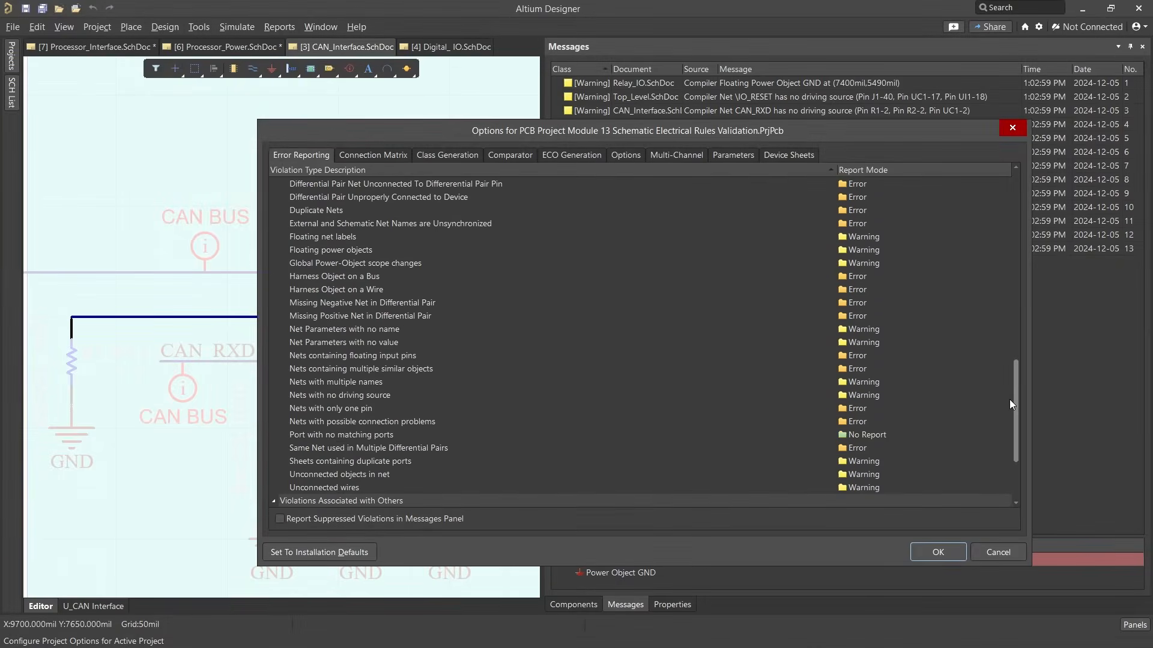
pyautogui.click(392, 395)
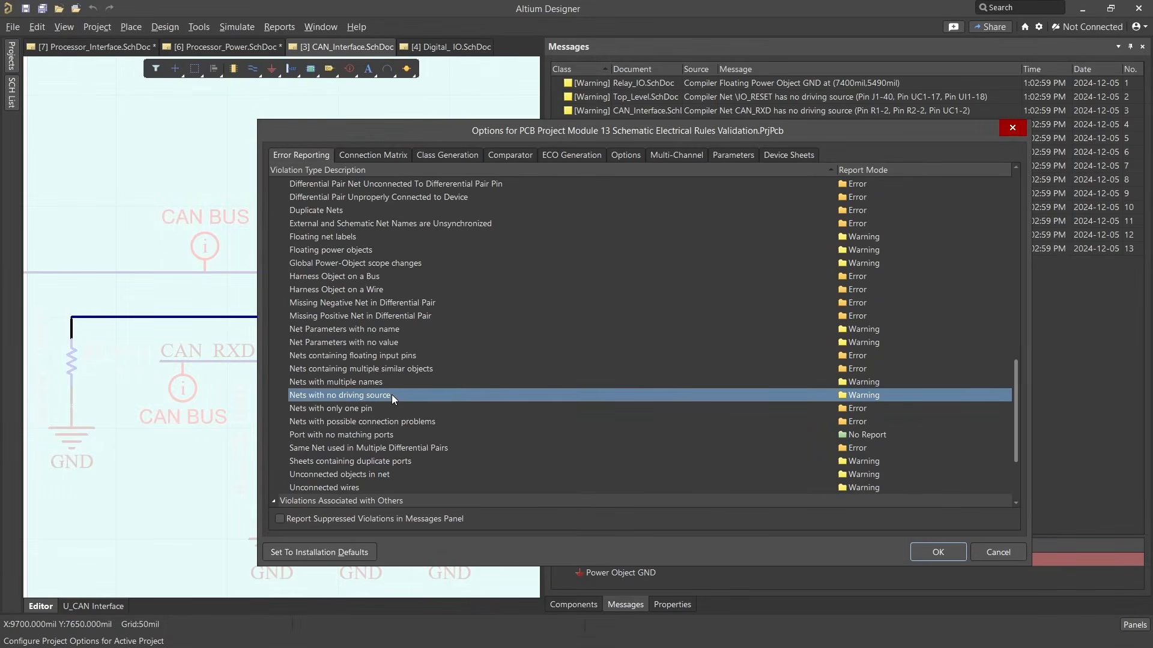
pyautogui.click(843, 395)
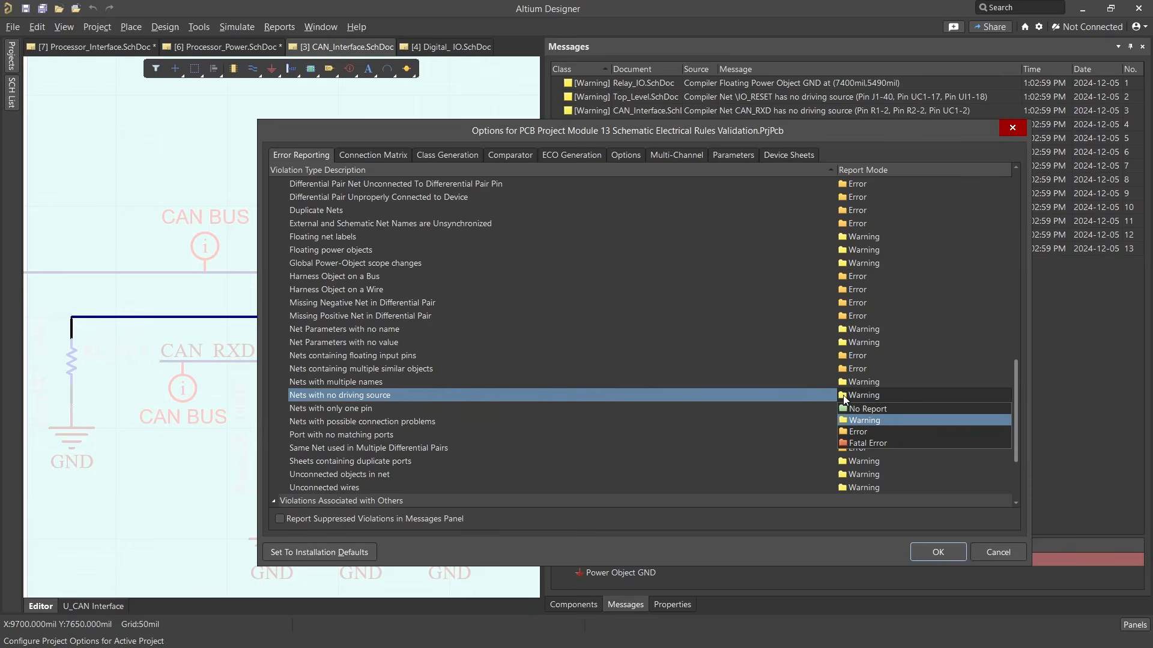
pyautogui.click(909, 409)
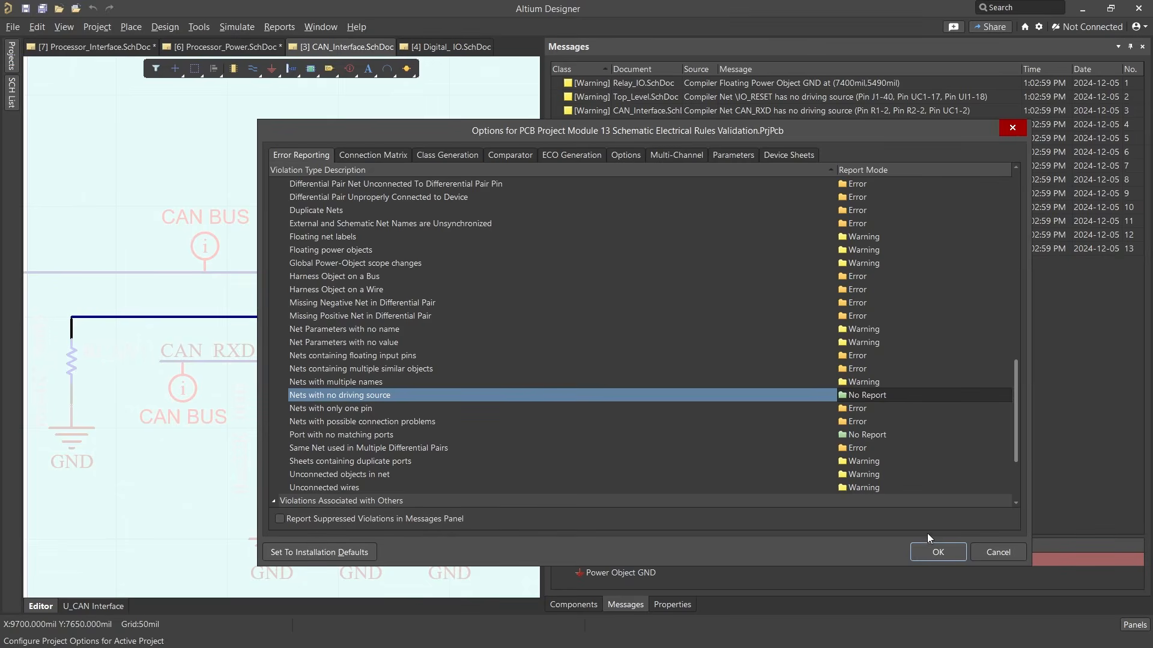
pyautogui.click(924, 553)
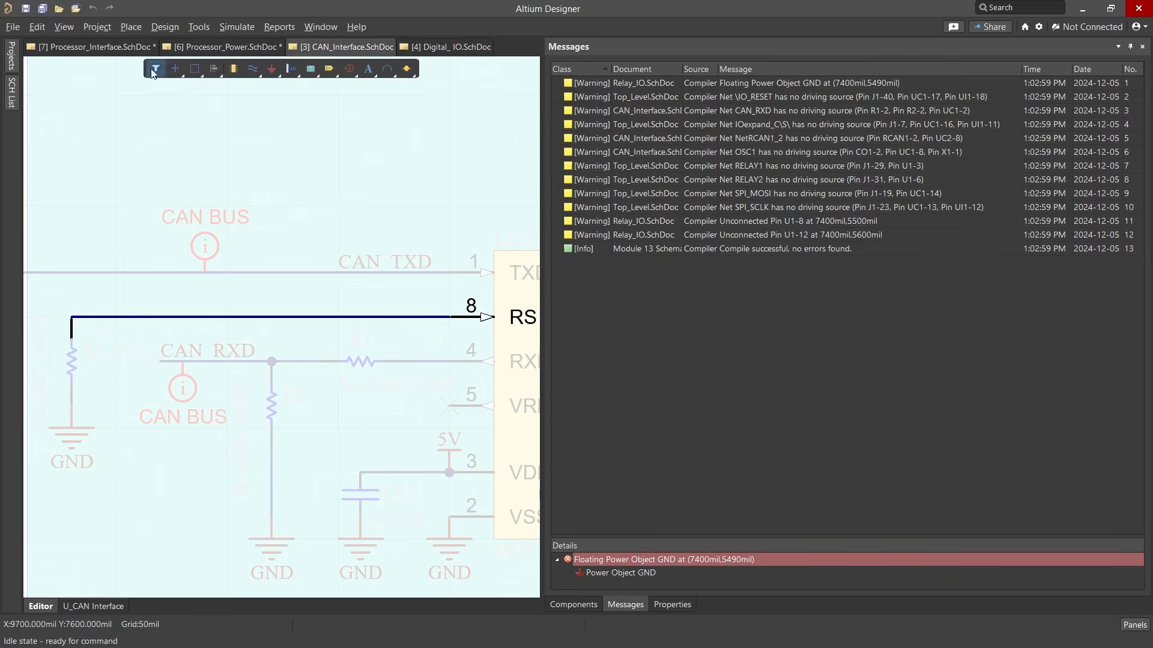
pyautogui.click(99, 28)
pyautogui.click(114, 45)
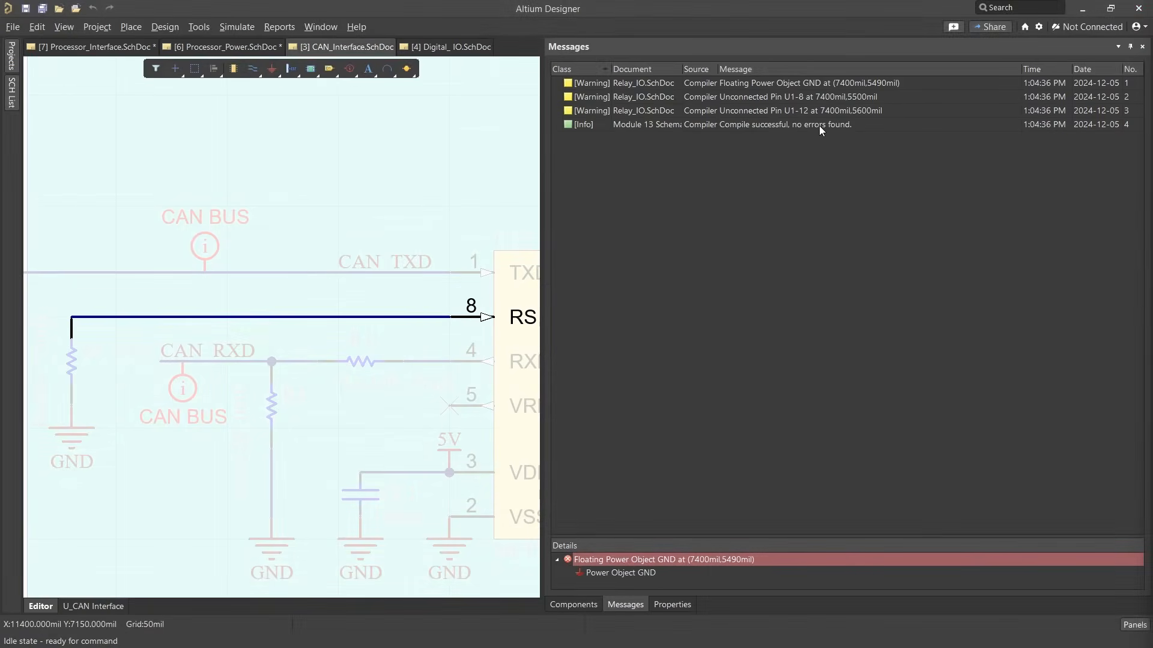
# Cross-probe the unconnected pin U1-12 warning and place a specific No ERC marker for it on the open end of the pin
pyautogui.doubleClick(811, 110)
pyautogui.rightClick(811, 108)
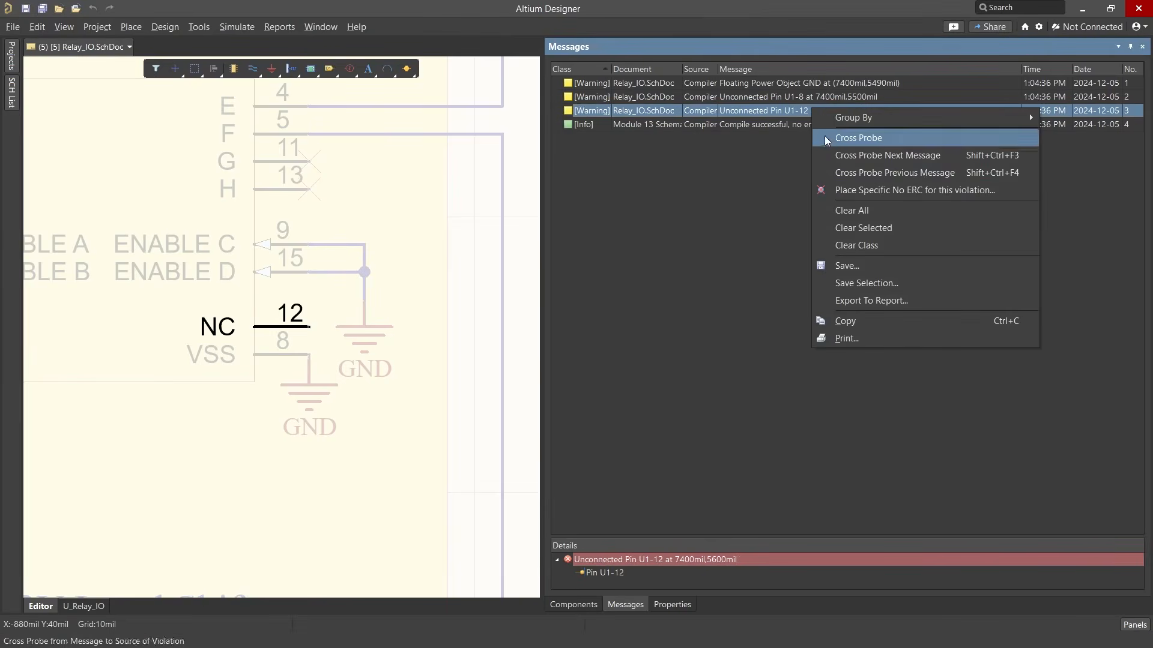
pyautogui.click(829, 189)
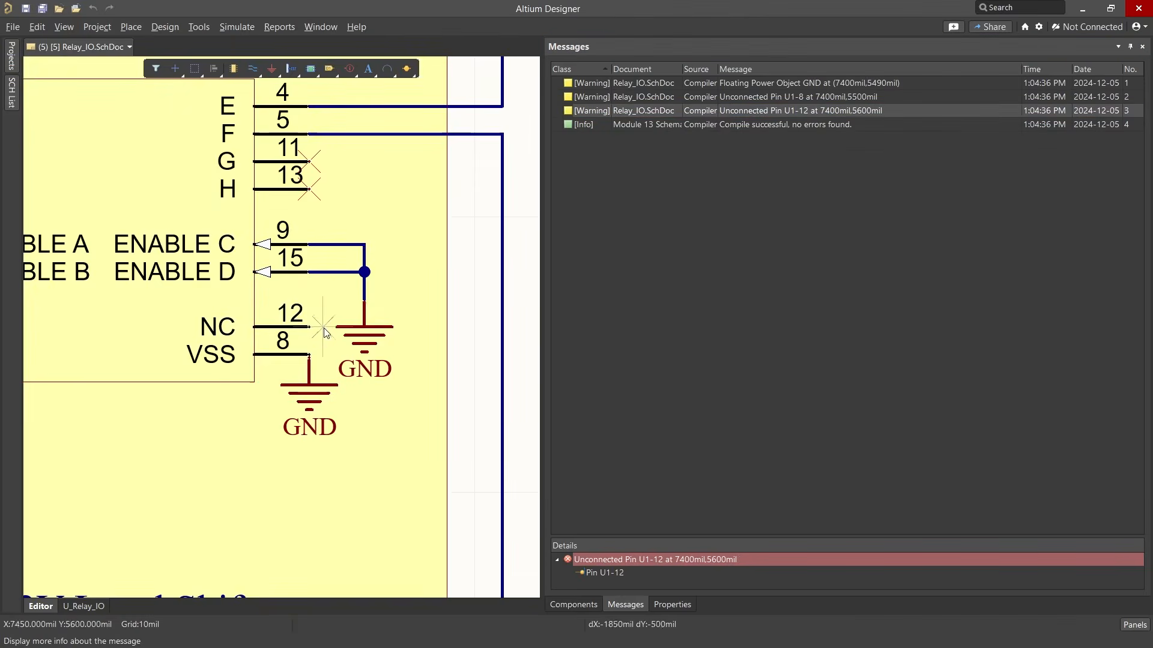
pyautogui.keyDown('ctrl'); pyautogui.scroll(4, 323, 328); pyautogui.keyUp('ctrl')
pyautogui.moveTo(323, 328); pyautogui.dragTo(187, 326, button='right')
pyautogui.keyDown('ctrl'); pyautogui.scroll(7, 169, 326); pyautogui.keyUp('ctrl')
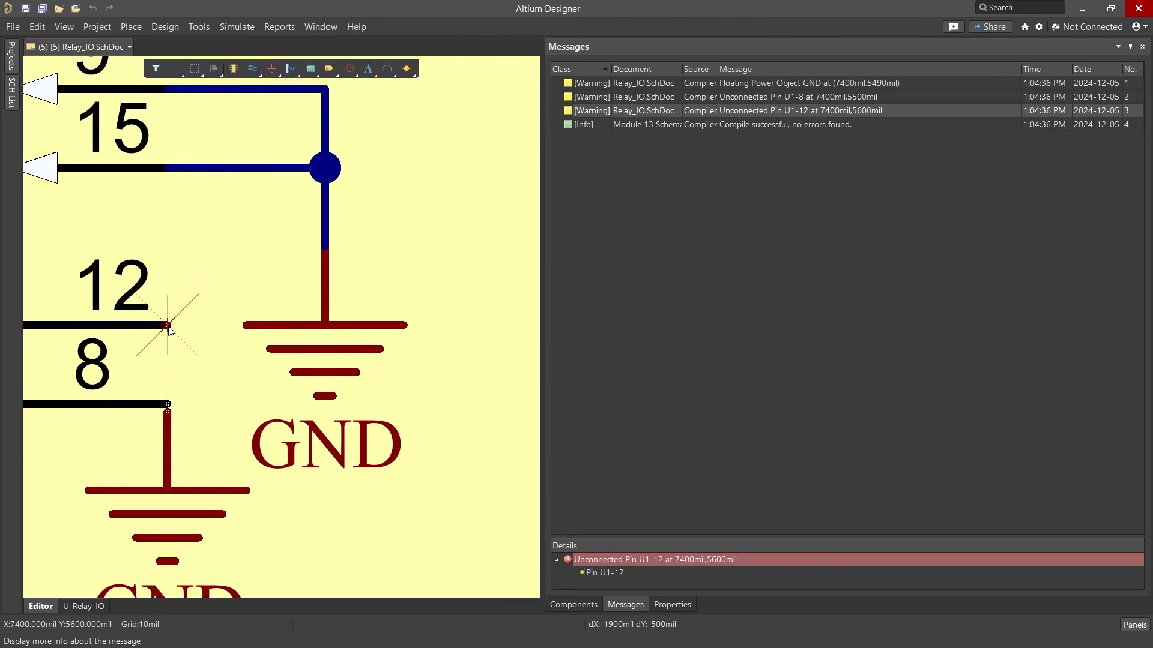
pyautogui.click(168, 325)
pyautogui.keyDown('ctrl'); pyautogui.scroll(-6, 171, 325); pyautogui.keyUp('ctrl')
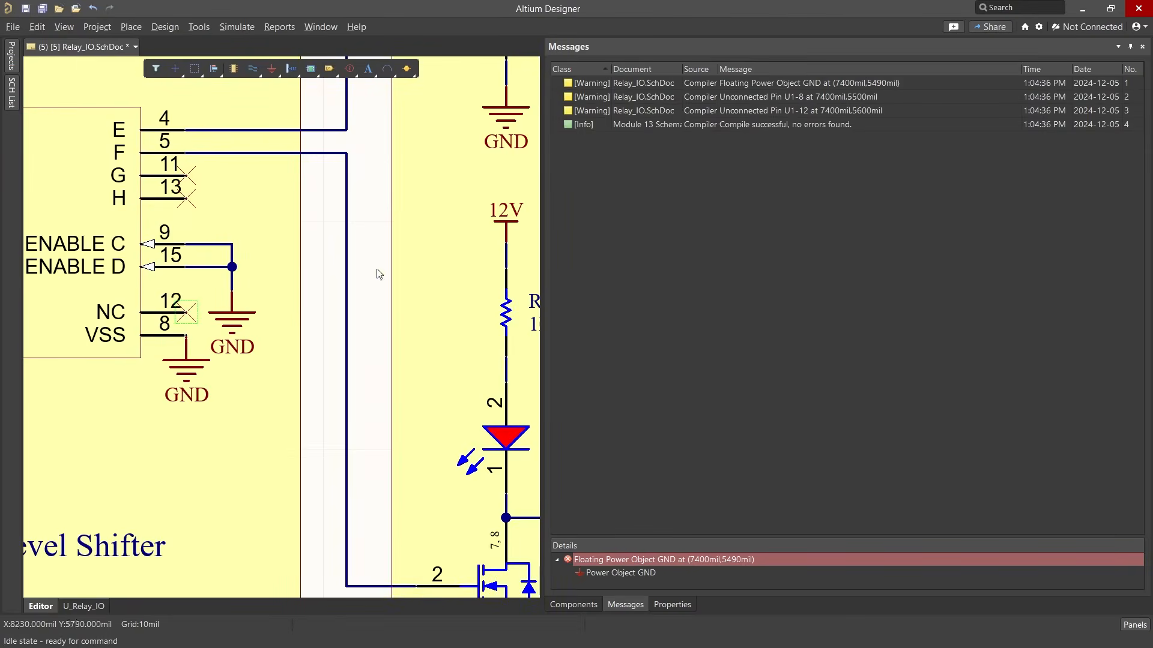
# Cross-probe the unconnected pin U1-8 warning and move the GND power port below that pin down to 7400mil, 5400mil
pyautogui.doubleClick(726, 96)
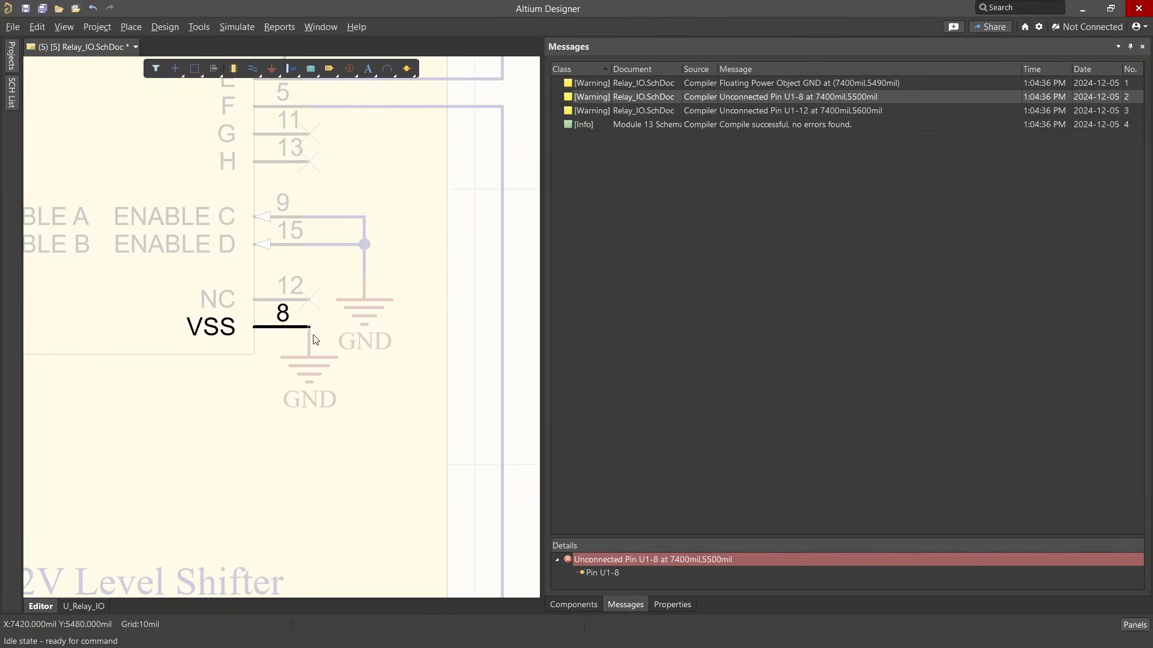
pyautogui.keyDown('ctrl'); pyautogui.scroll(6, 317, 337); pyautogui.keyUp('ctrl')
pyautogui.keyDown('ctrl'); pyautogui.scroll(-4, 325, 316); pyautogui.keyUp('ctrl')
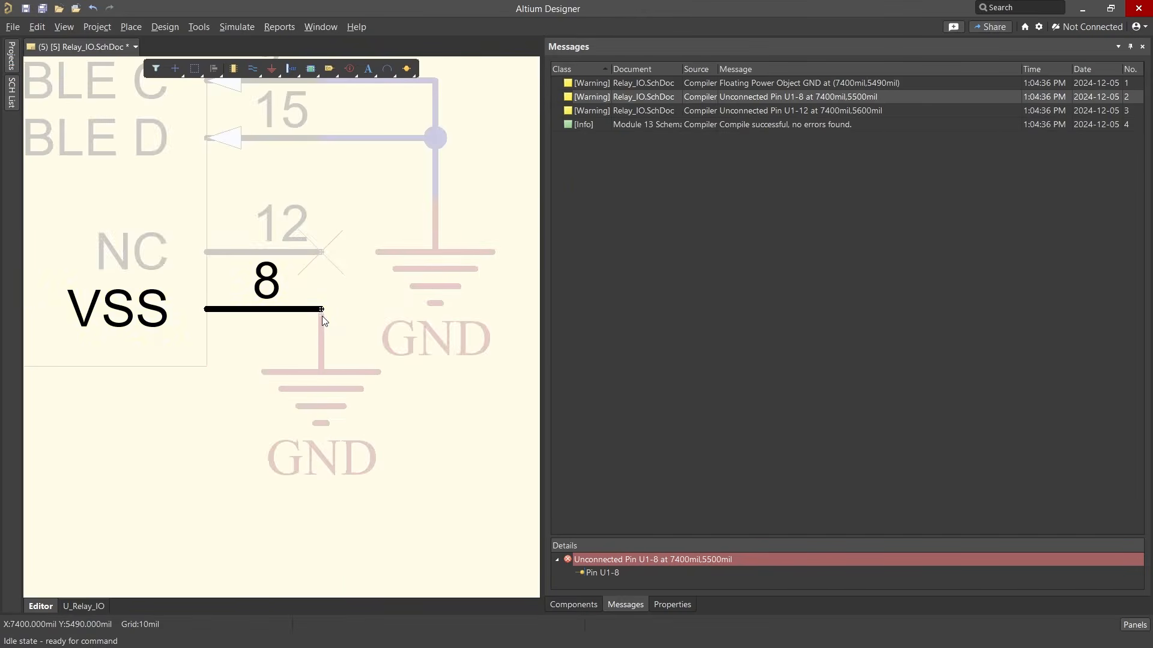
pyautogui.click(322, 316)
pyautogui.doubleClick(329, 363)
pyautogui.moveTo(329, 363)
pyautogui.mouseDown()
pyautogui.moveTo(322, 342)
pyautogui.moveTo(321, 366)
pyautogui.mouseUp()
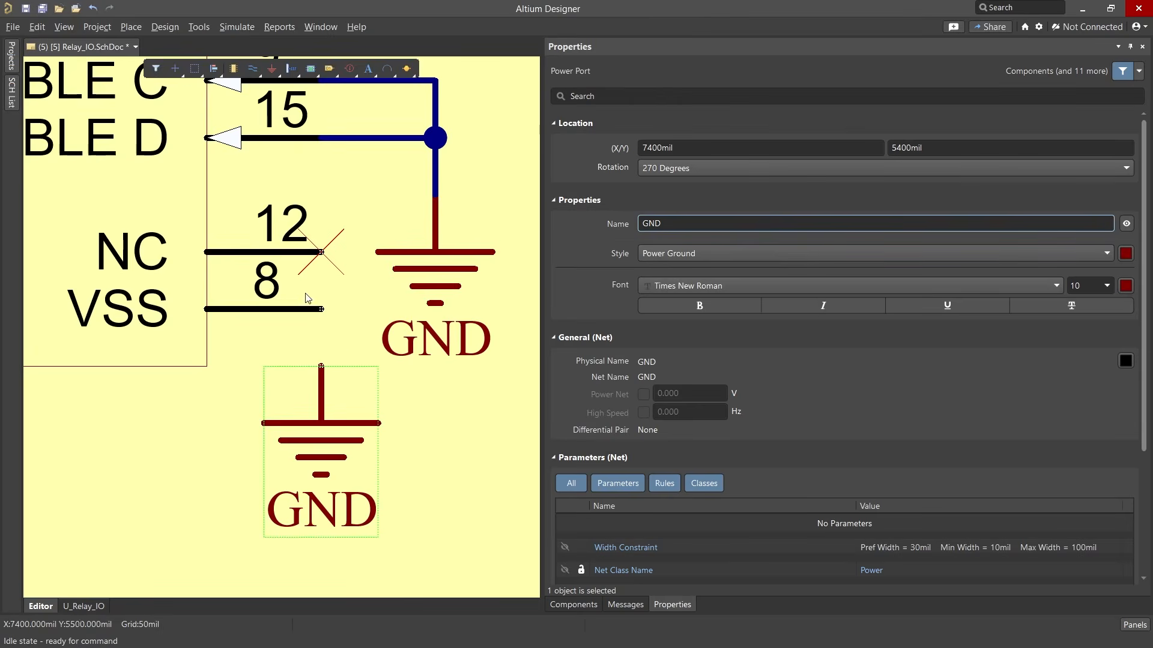
# Draw a wire from the end of VSS pin 8 to the GND power port below it
pyautogui.click(253, 68)
pyautogui.click(271, 86)
pyautogui.click(322, 310)
pyautogui.click(321, 367)
pyautogui.rightClick(320, 369)
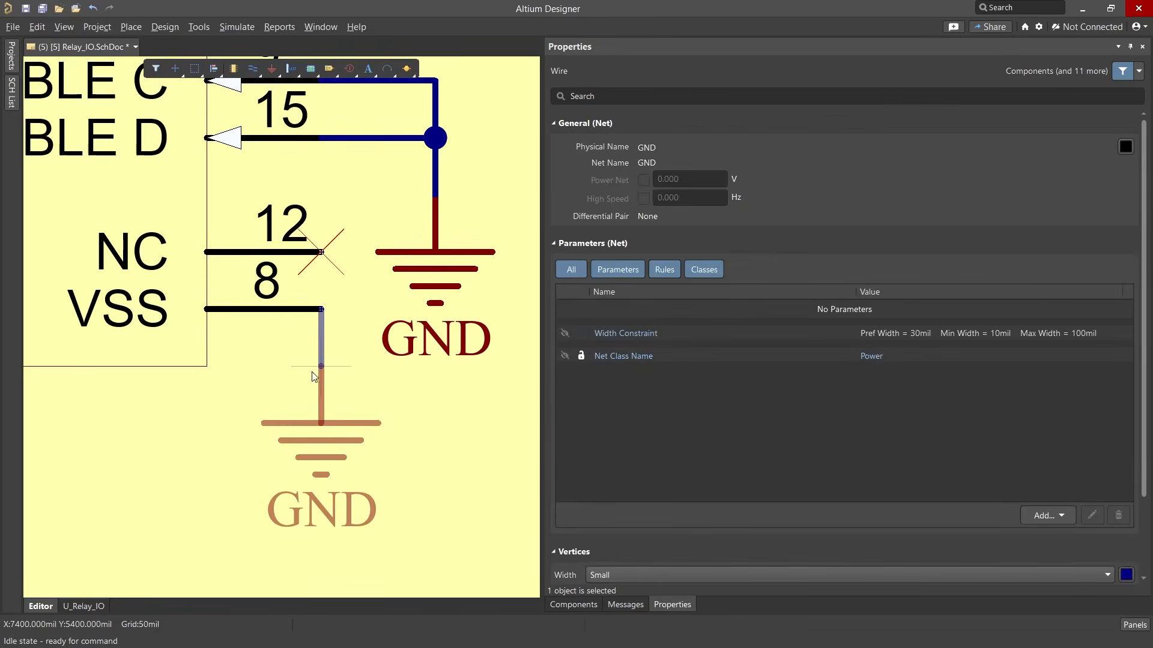
pyautogui.keyDown('ctrl'); pyautogui.scroll(2, 315, 369); pyautogui.keyUp('ctrl')
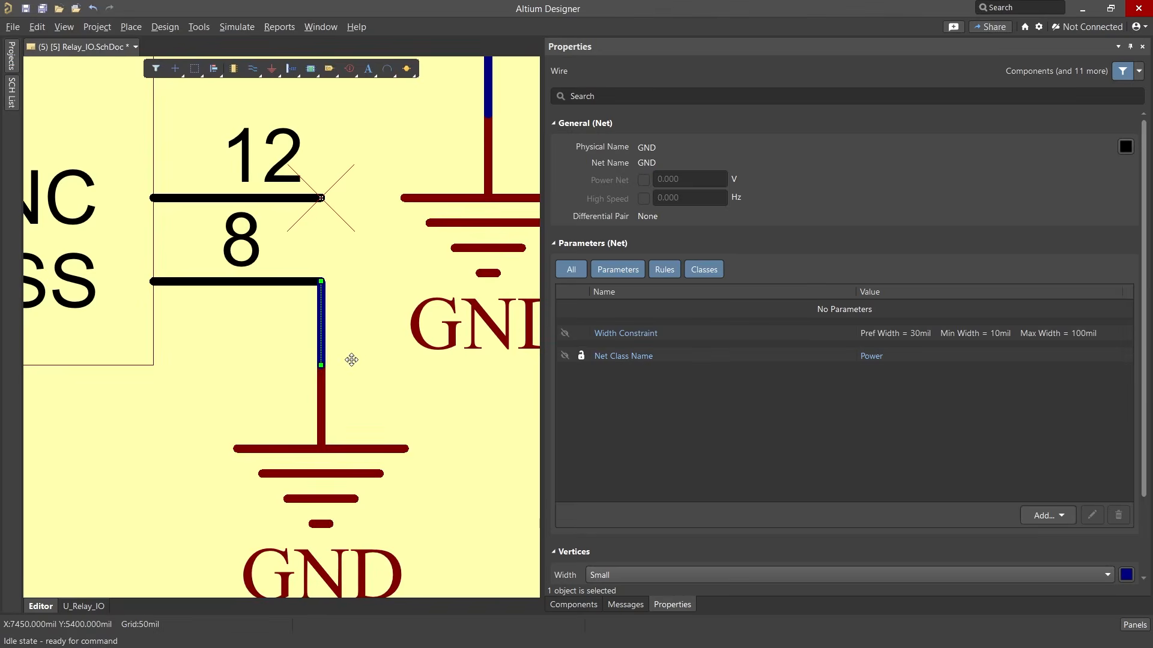
pyautogui.click(364, 345)
# Return to the messages and validate the project with the corrected Relay_IO sheet
pyautogui.click(624, 605)
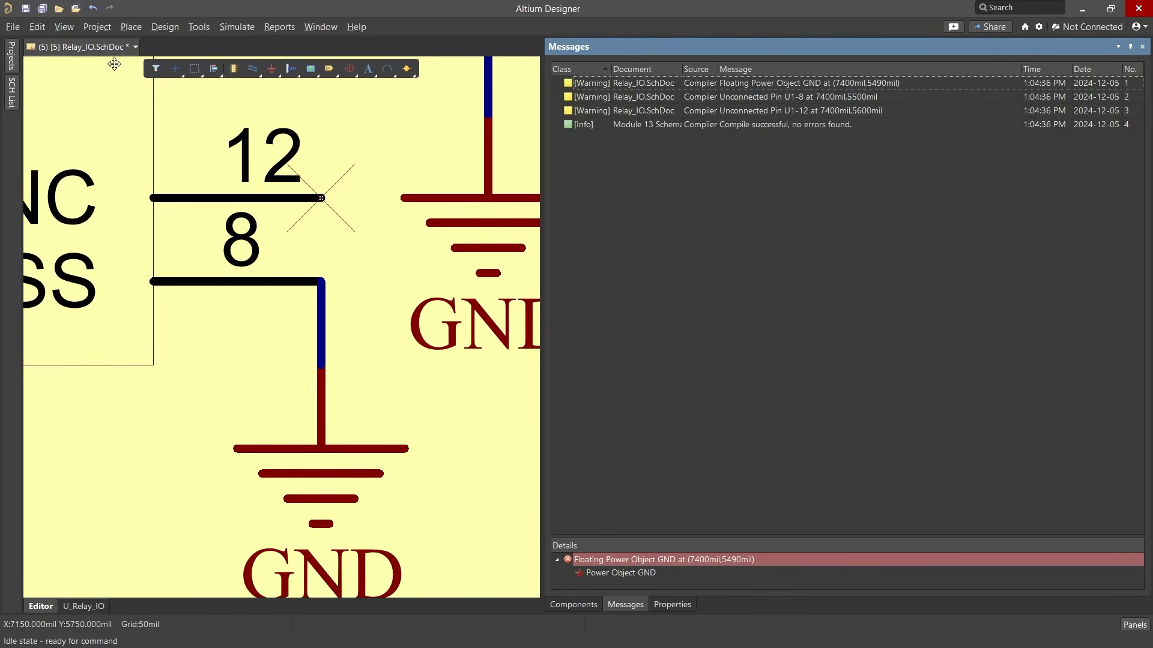
pyautogui.click(97, 27)
pyautogui.click(107, 45)
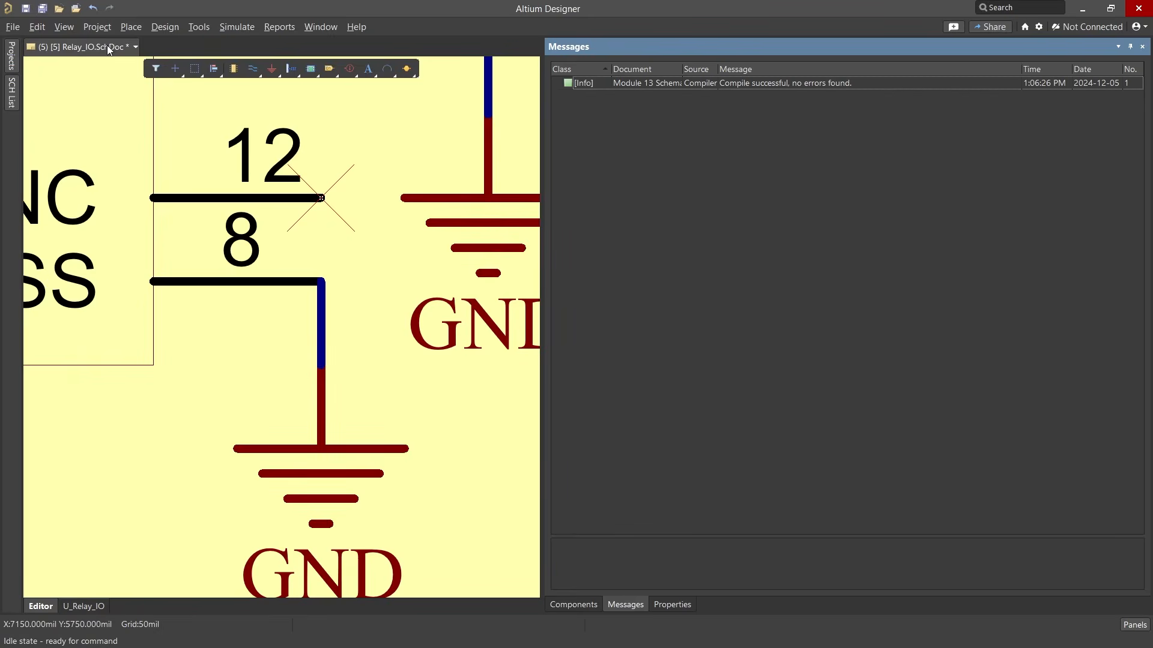
# Collapse the messages, keep the project's document tree docked open, and fit the whole Relay_IO sheet in view
pyautogui.click(1129, 48)
pyautogui.click(12, 61)
pyautogui.click(222, 66)
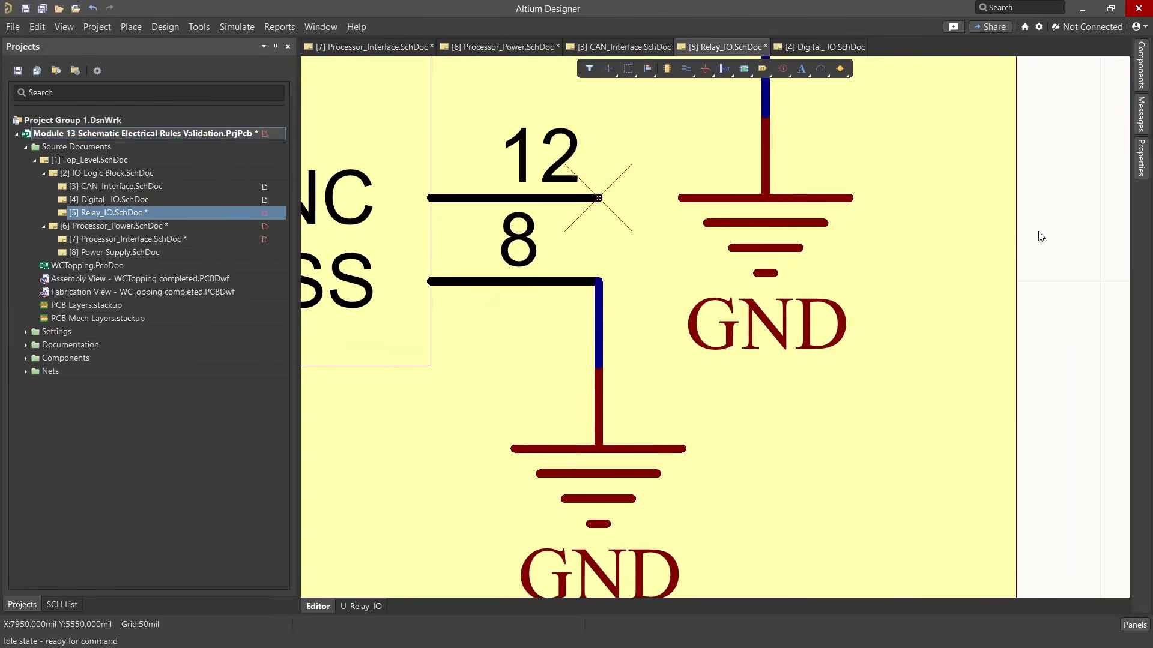
pyautogui.hotkey('ctrl', 'pagedown')
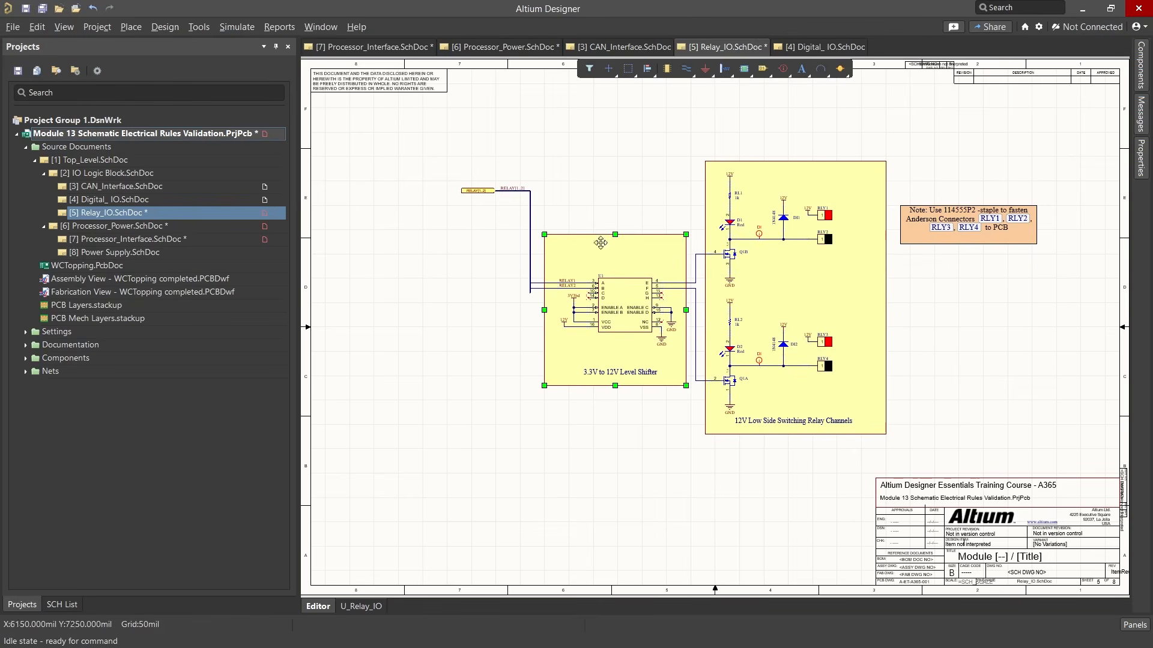
# Save all modified schematic documents and the project, and clear the selection on the sheet
pyautogui.click(12, 26)
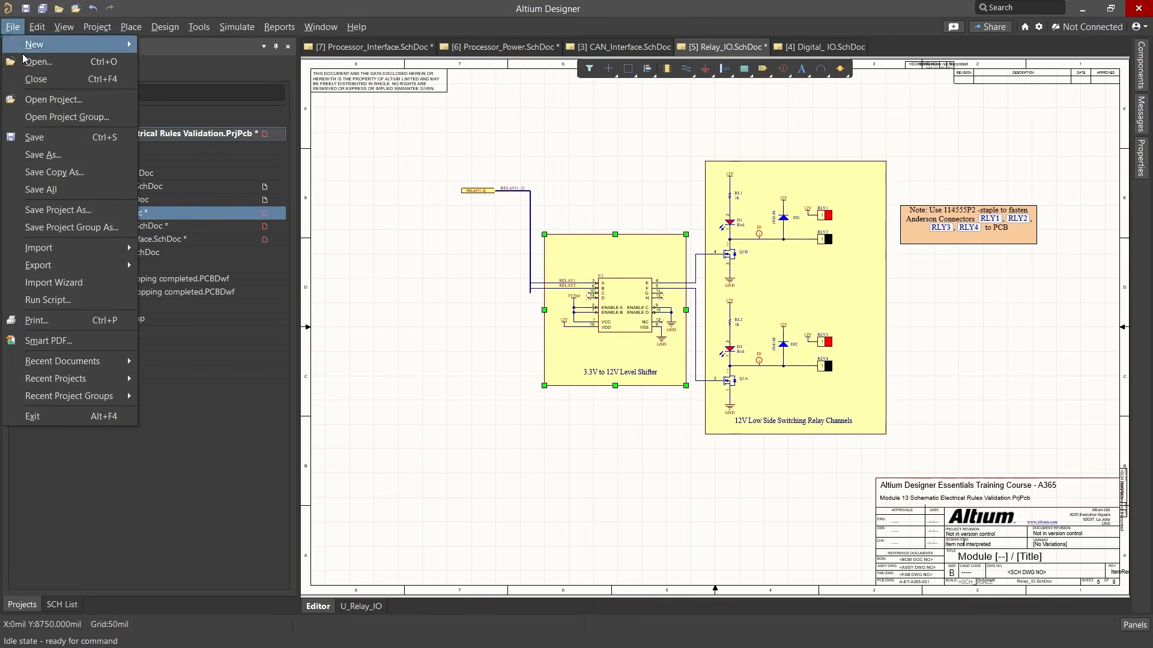
pyautogui.click(99, 189)
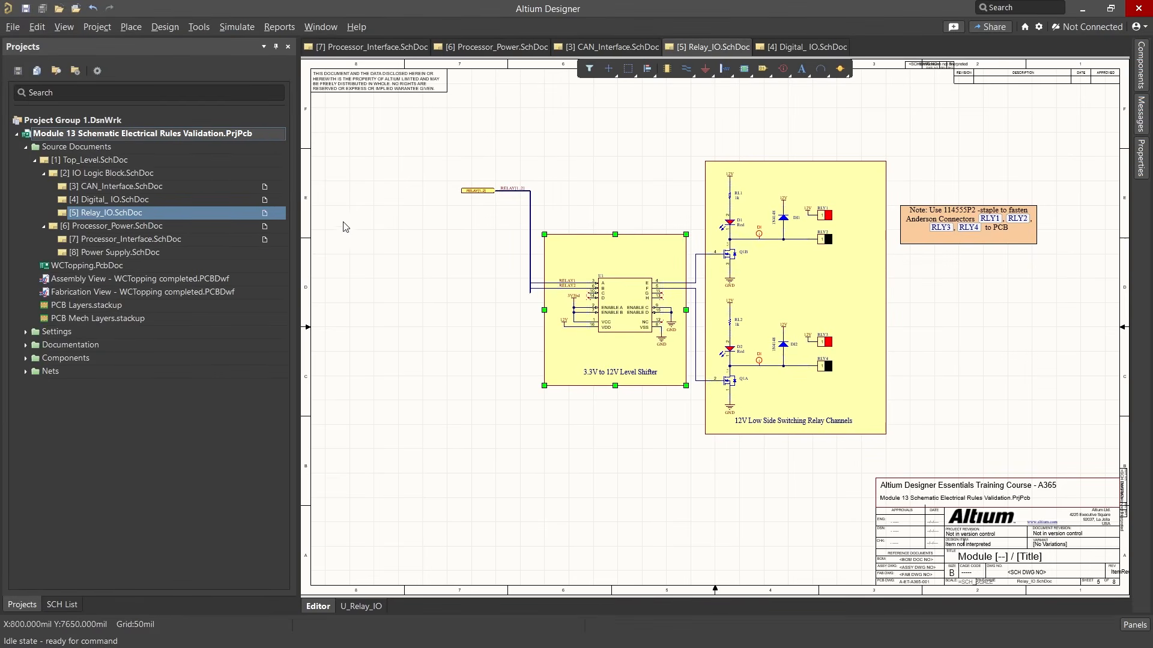
pyautogui.click(950, 305)
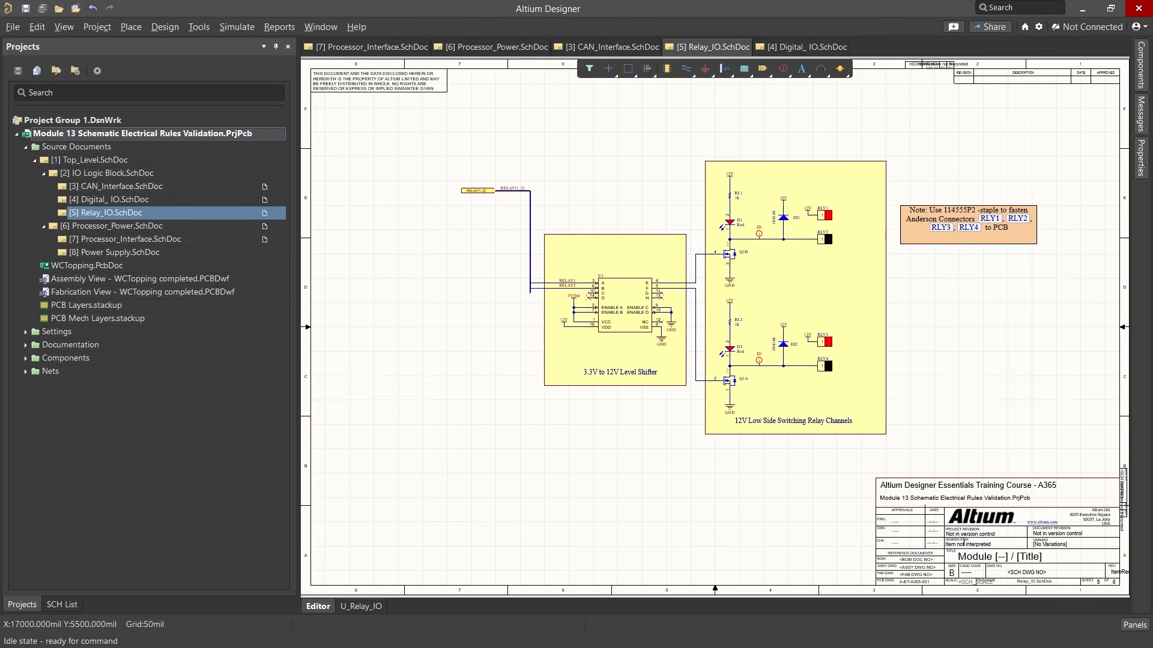